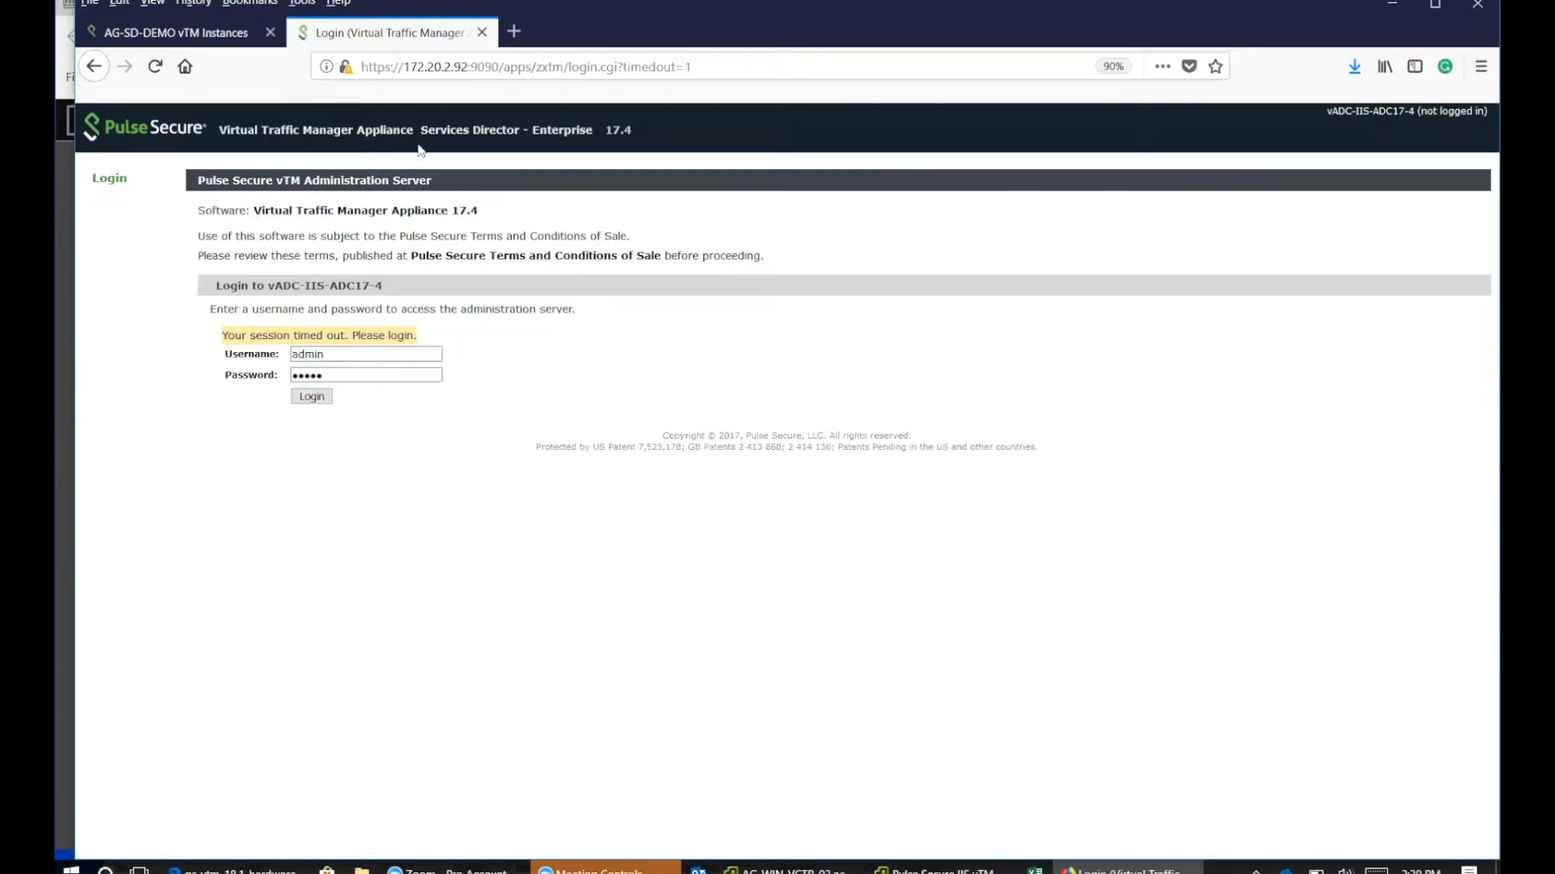
Sign in to the traffic manager and reach the Home overview with services and event log.
click(311, 397)
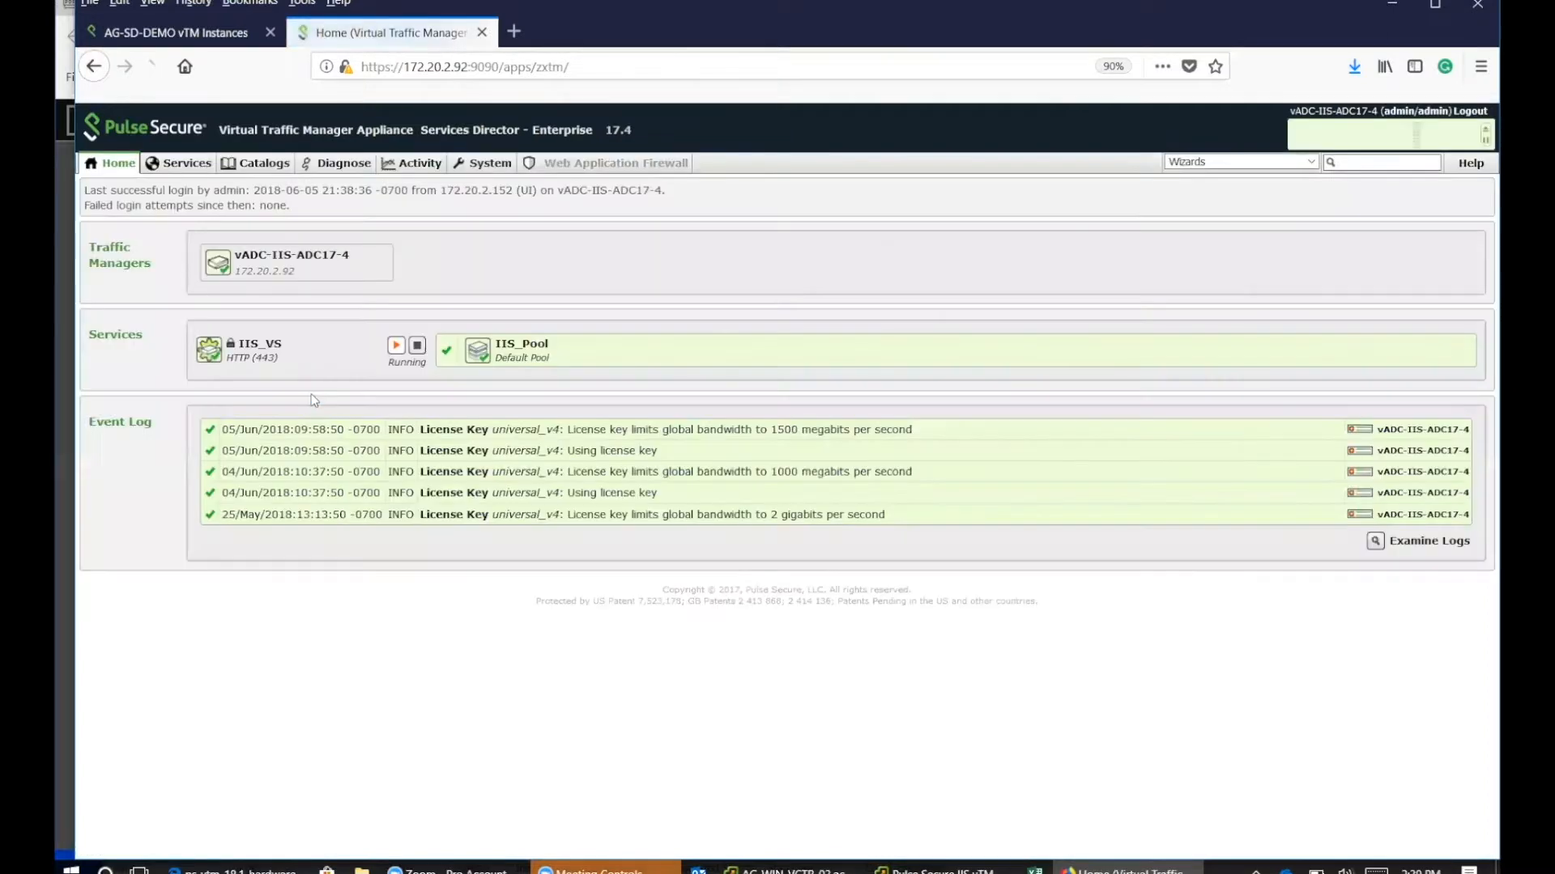
click(292, 262)
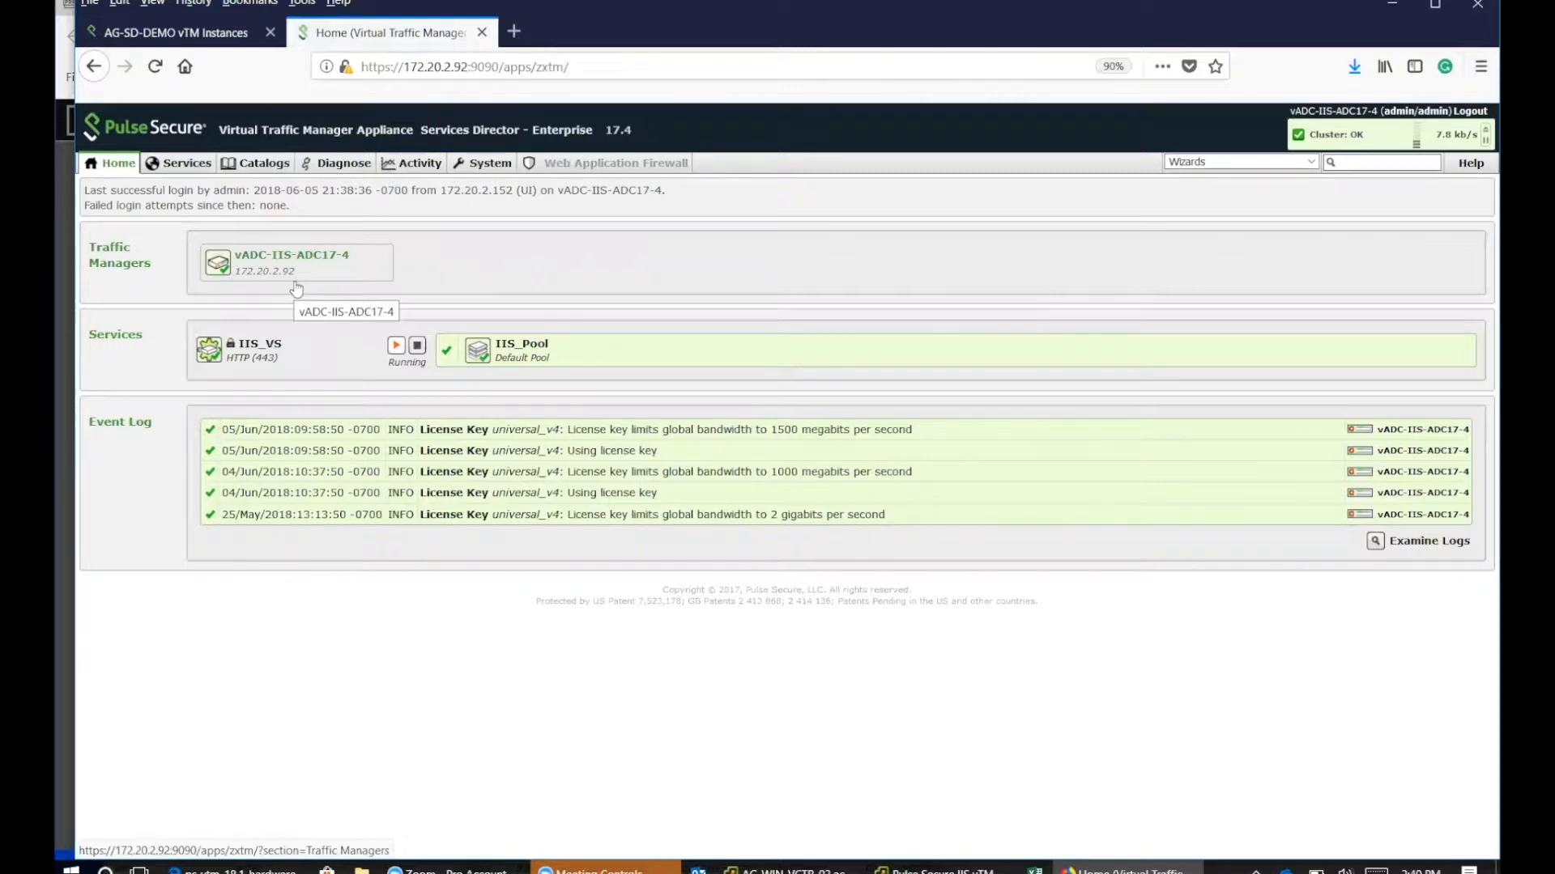
Edit the IIS_VS virtual server, keep its internal protocol as HTTP, and expand the Connection Analytics summary.
click(186, 164)
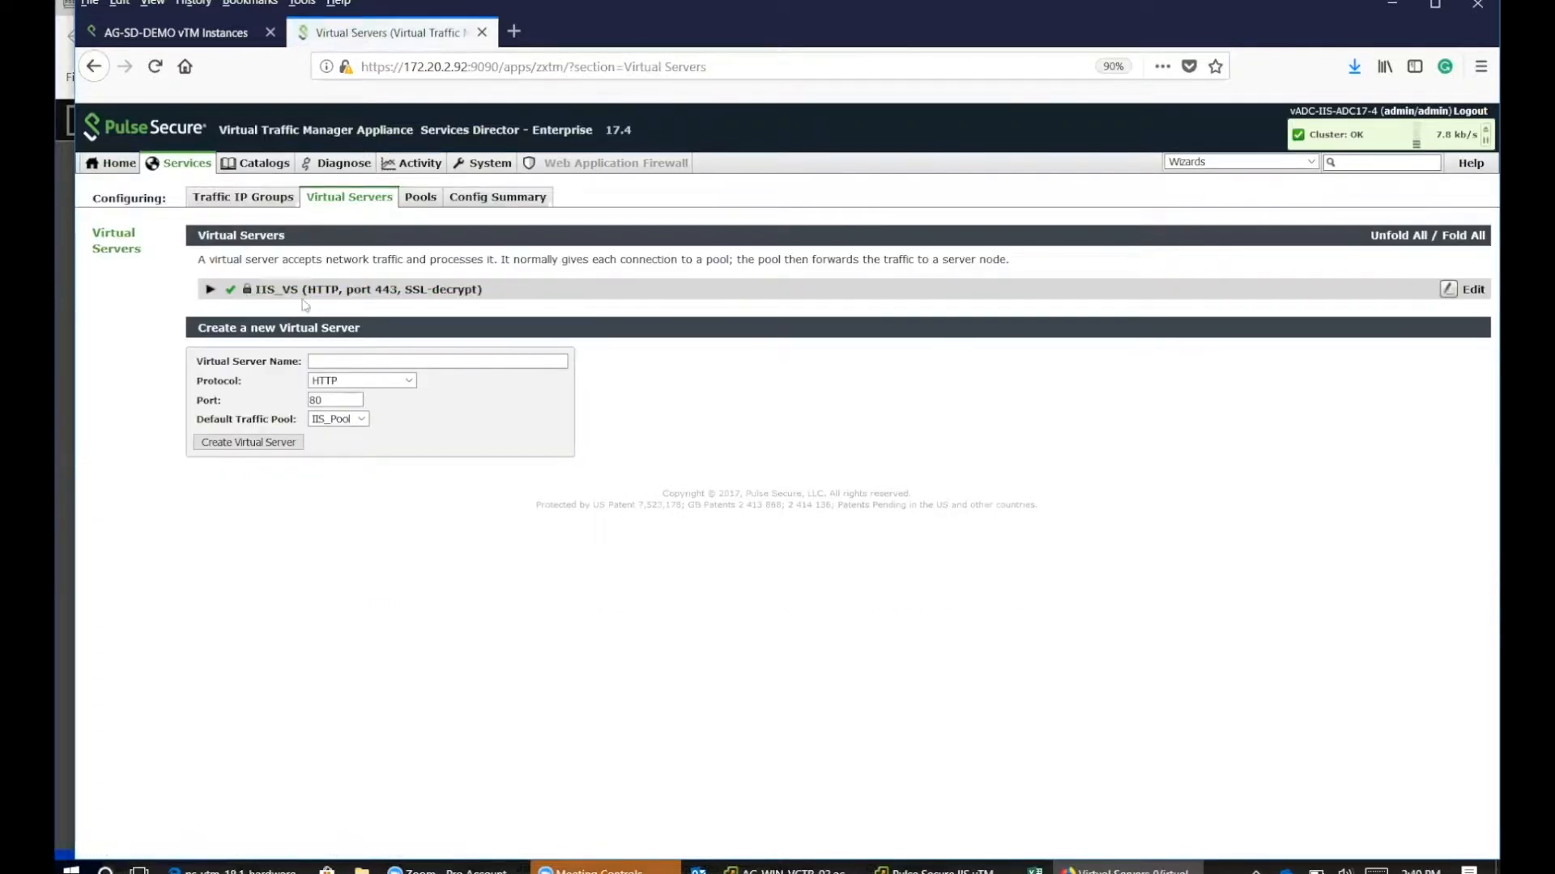
click(1474, 290)
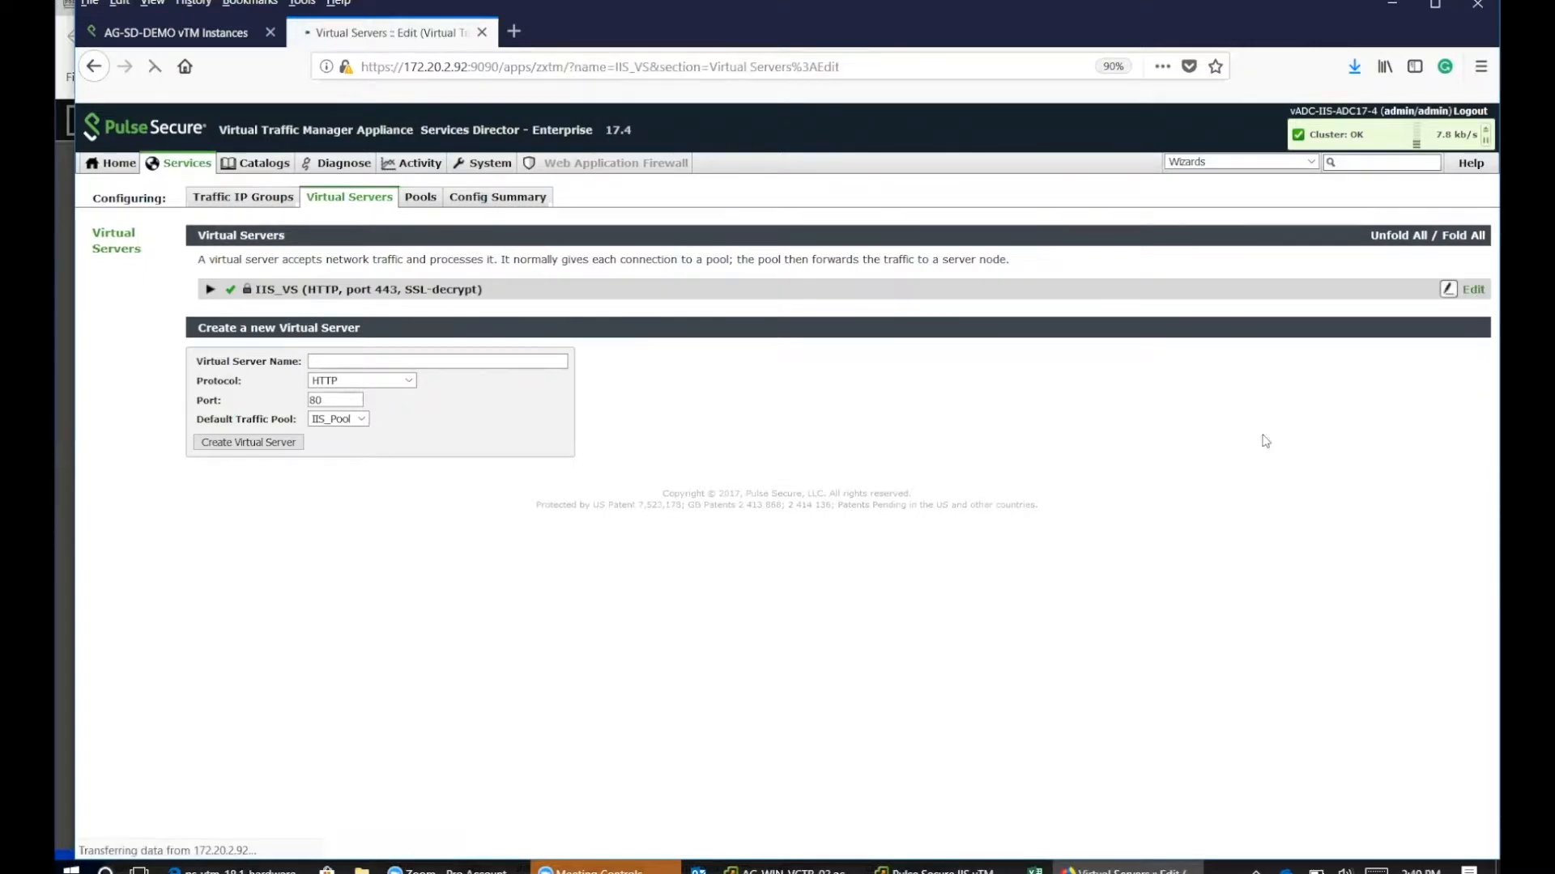
scroll(1051, 503, down, 10)
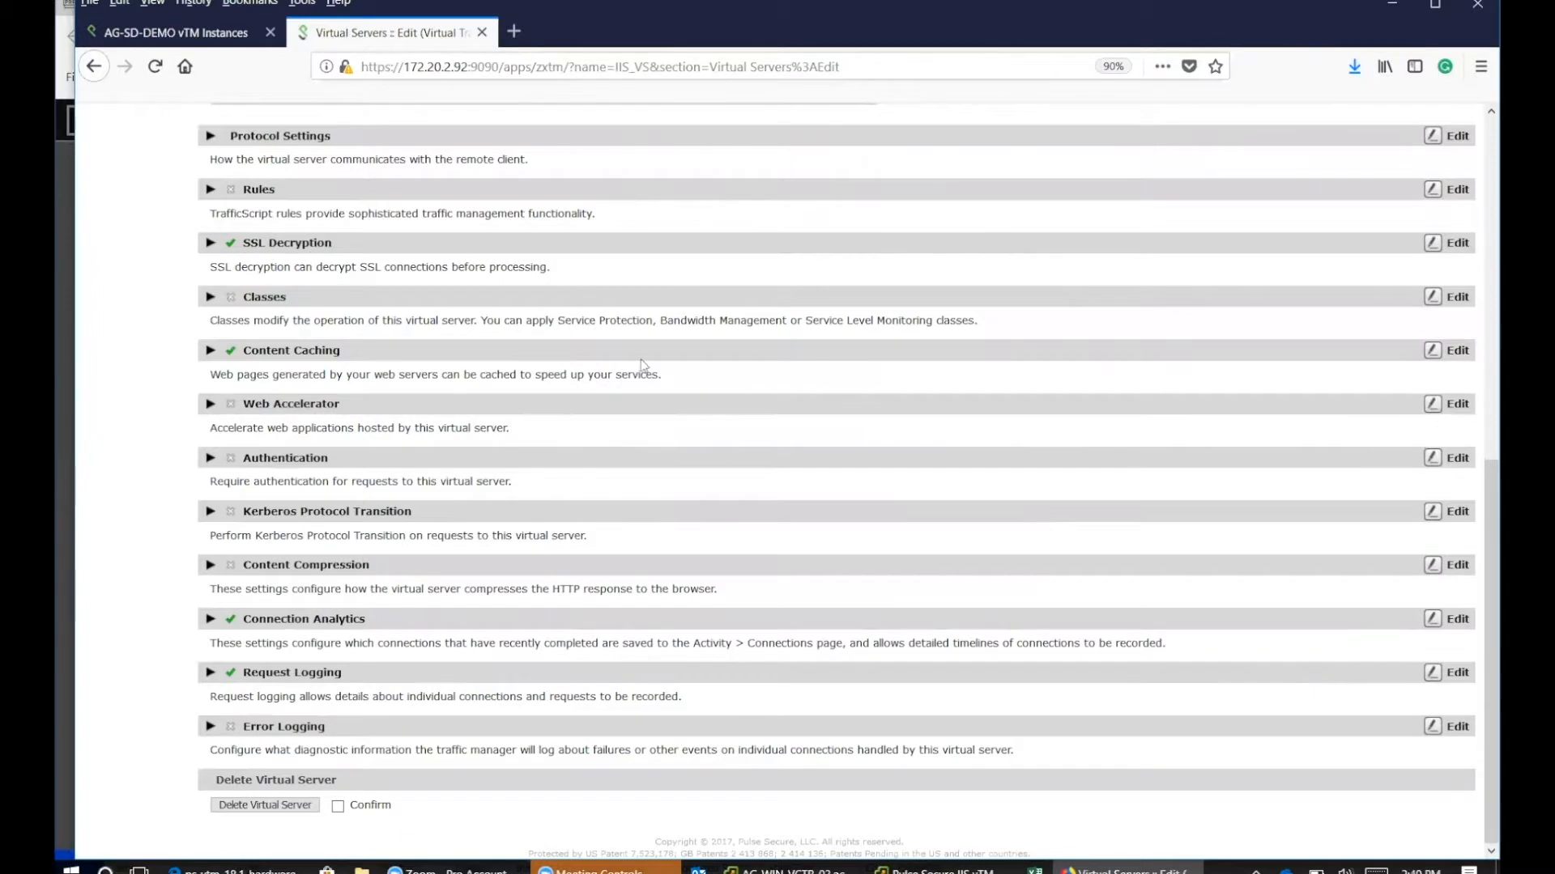
scroll(251, 375, up, 10)
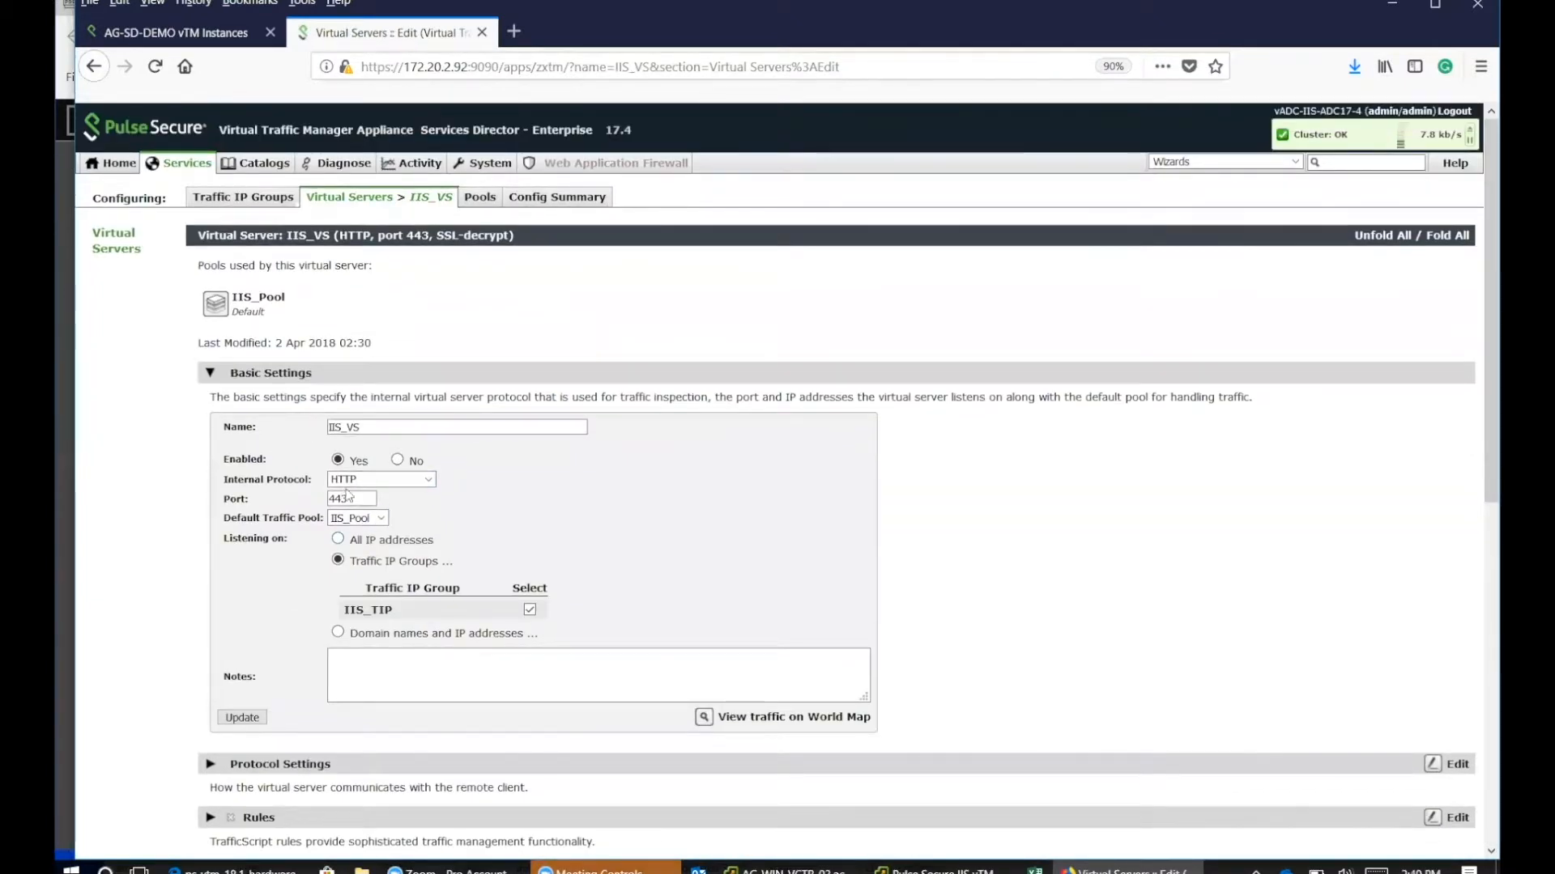
click(408, 480)
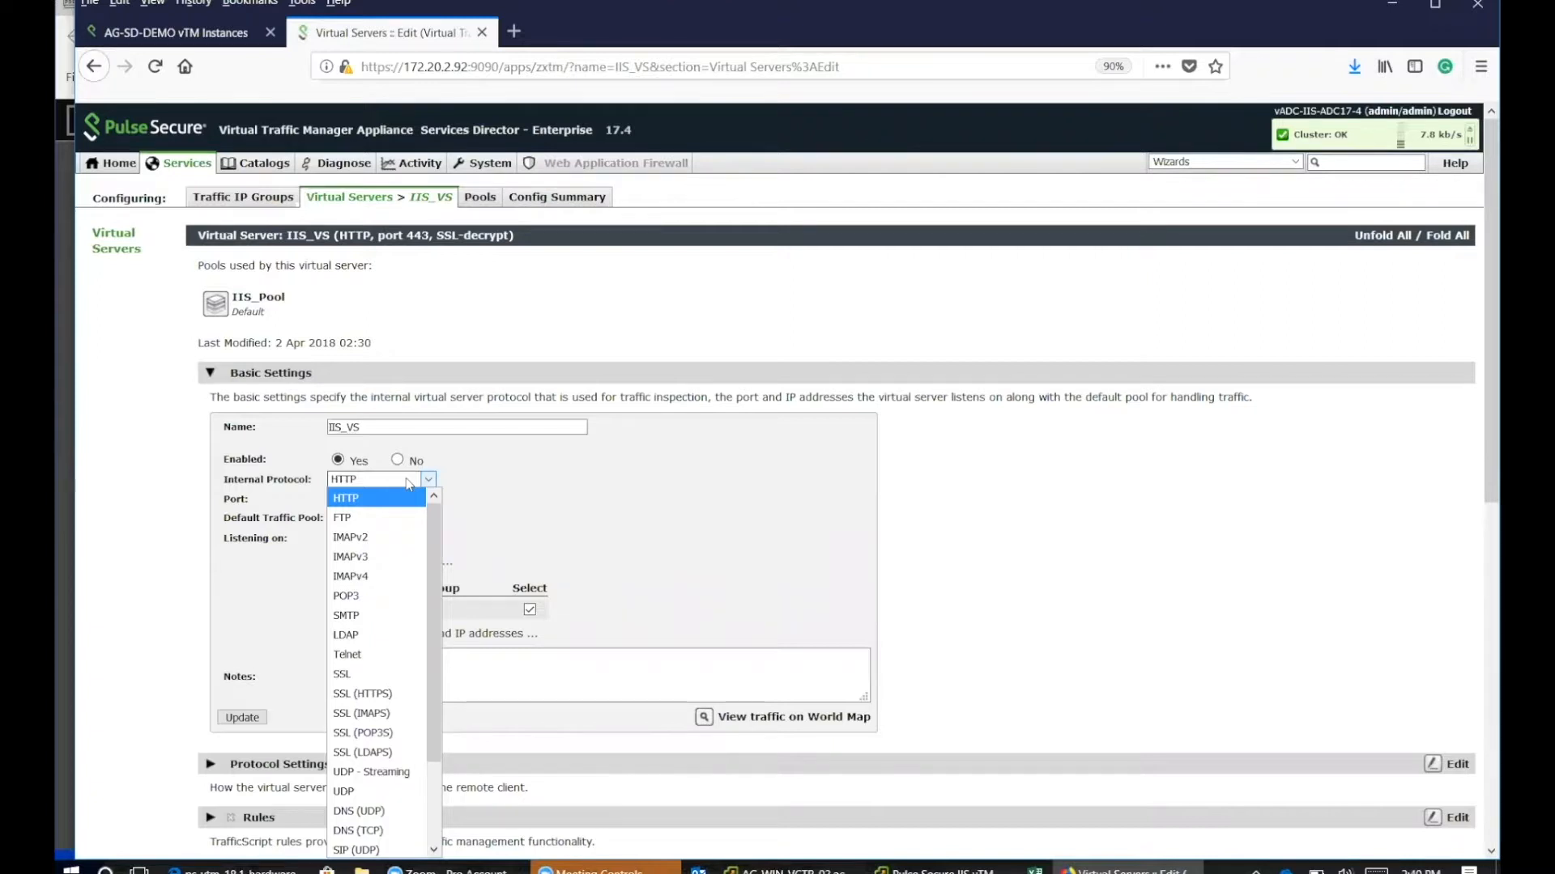
click(408, 483)
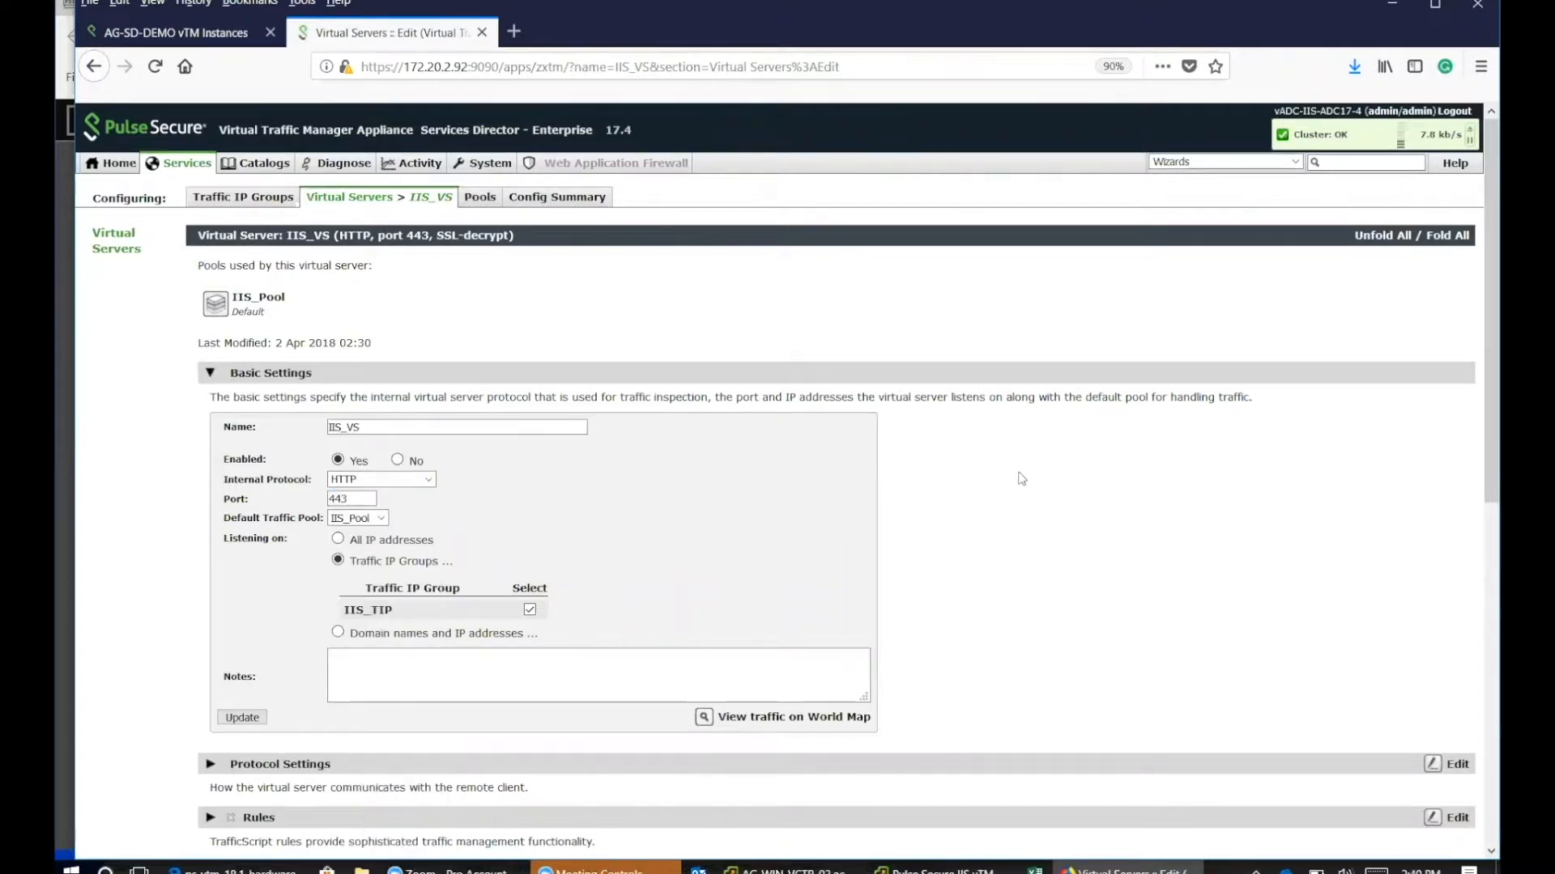
scroll(1020, 477, down, 10)
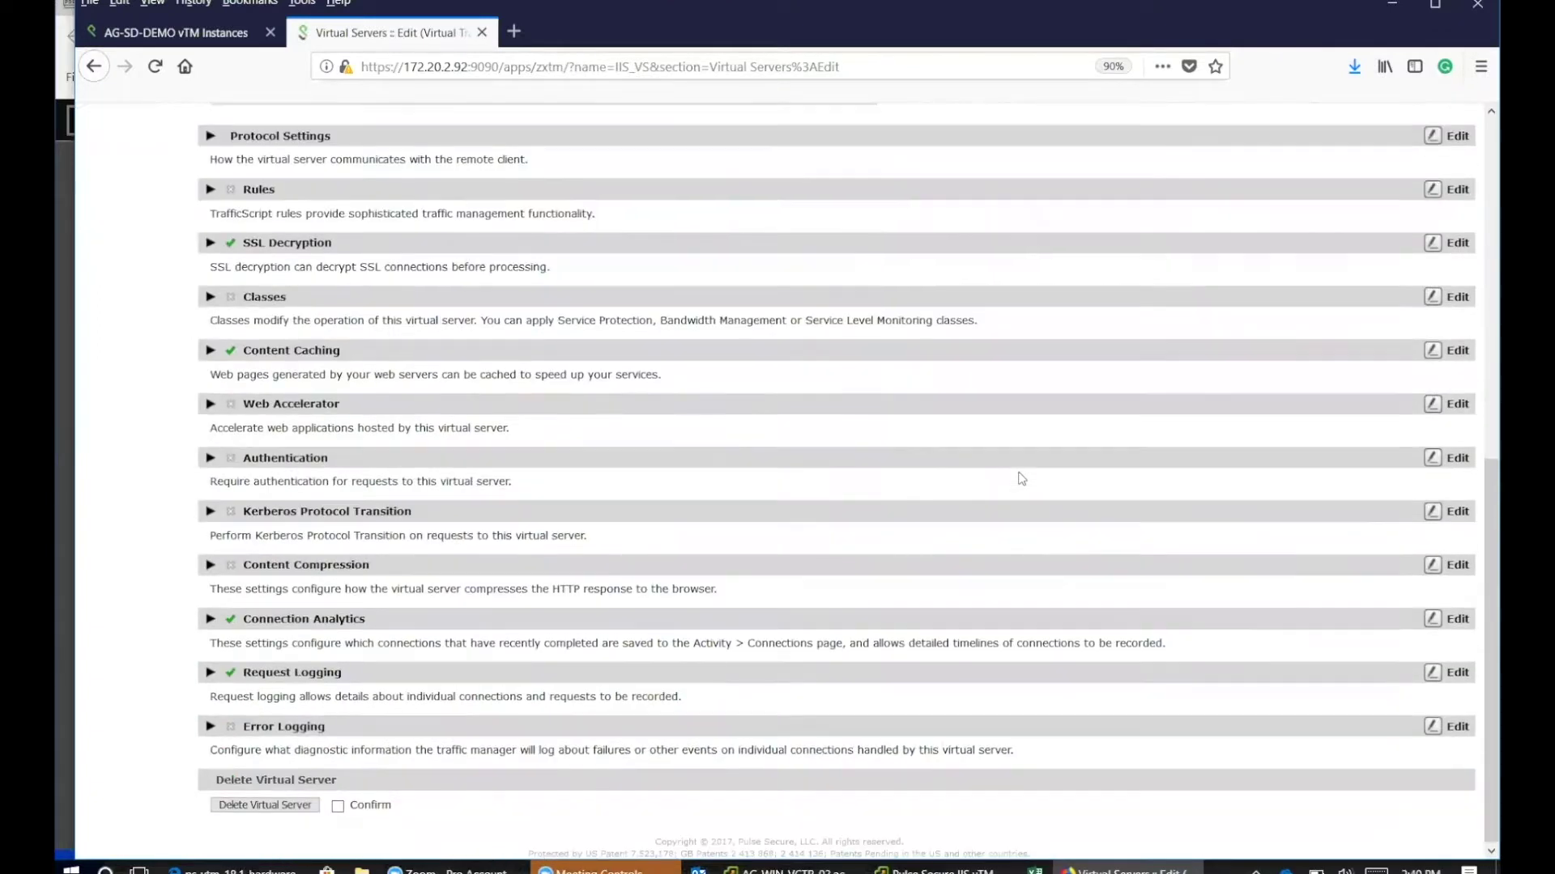
click(211, 620)
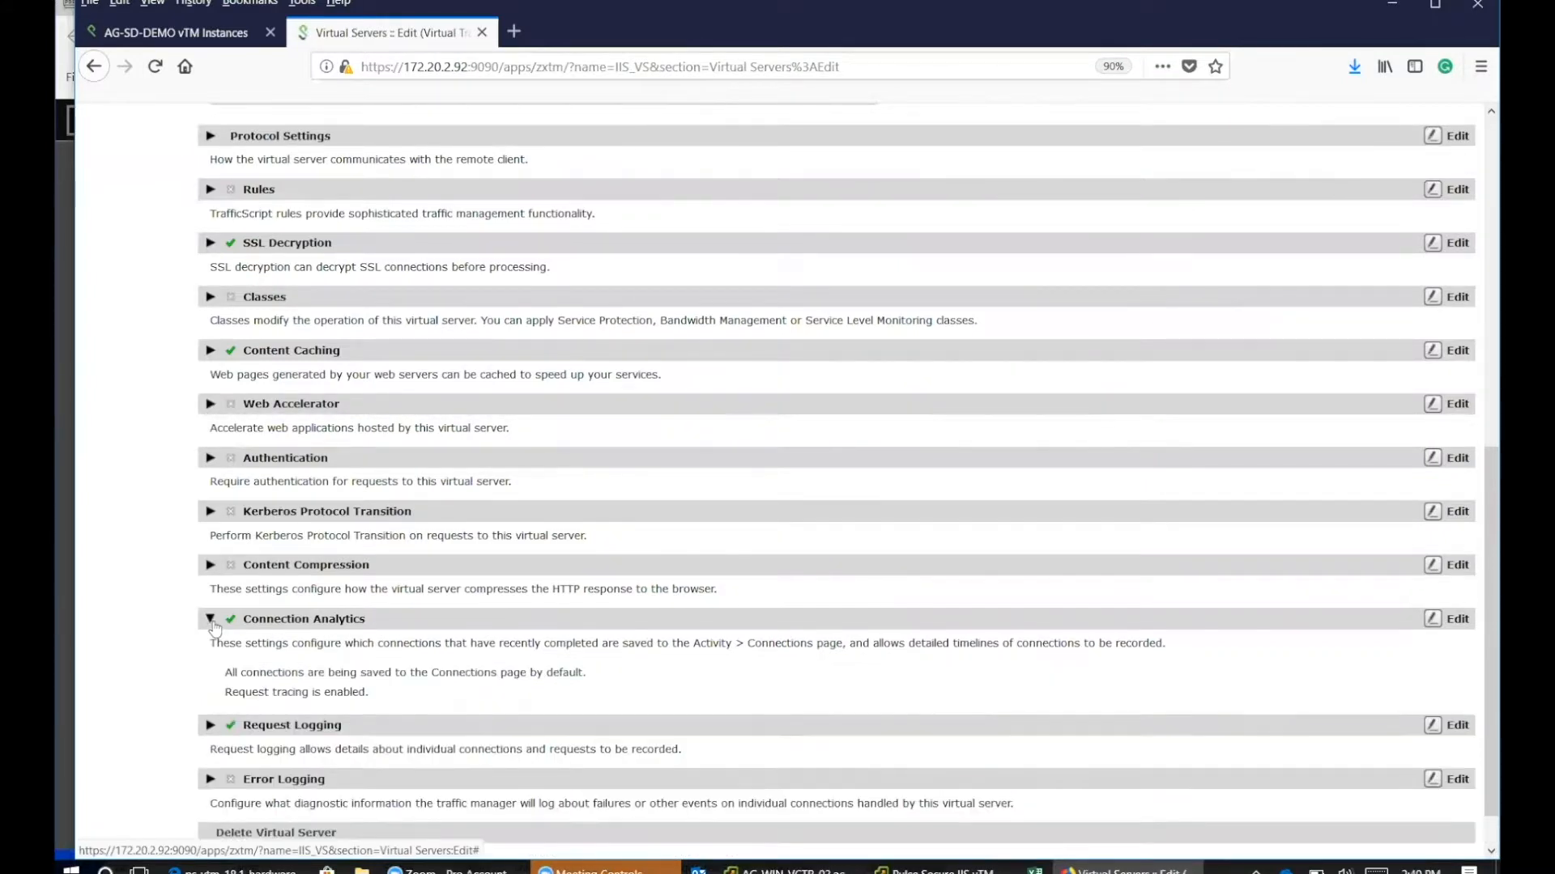
Review the full Connection Analytics settings for IIS_VS: recent connections and request tracing options.
click(1446, 619)
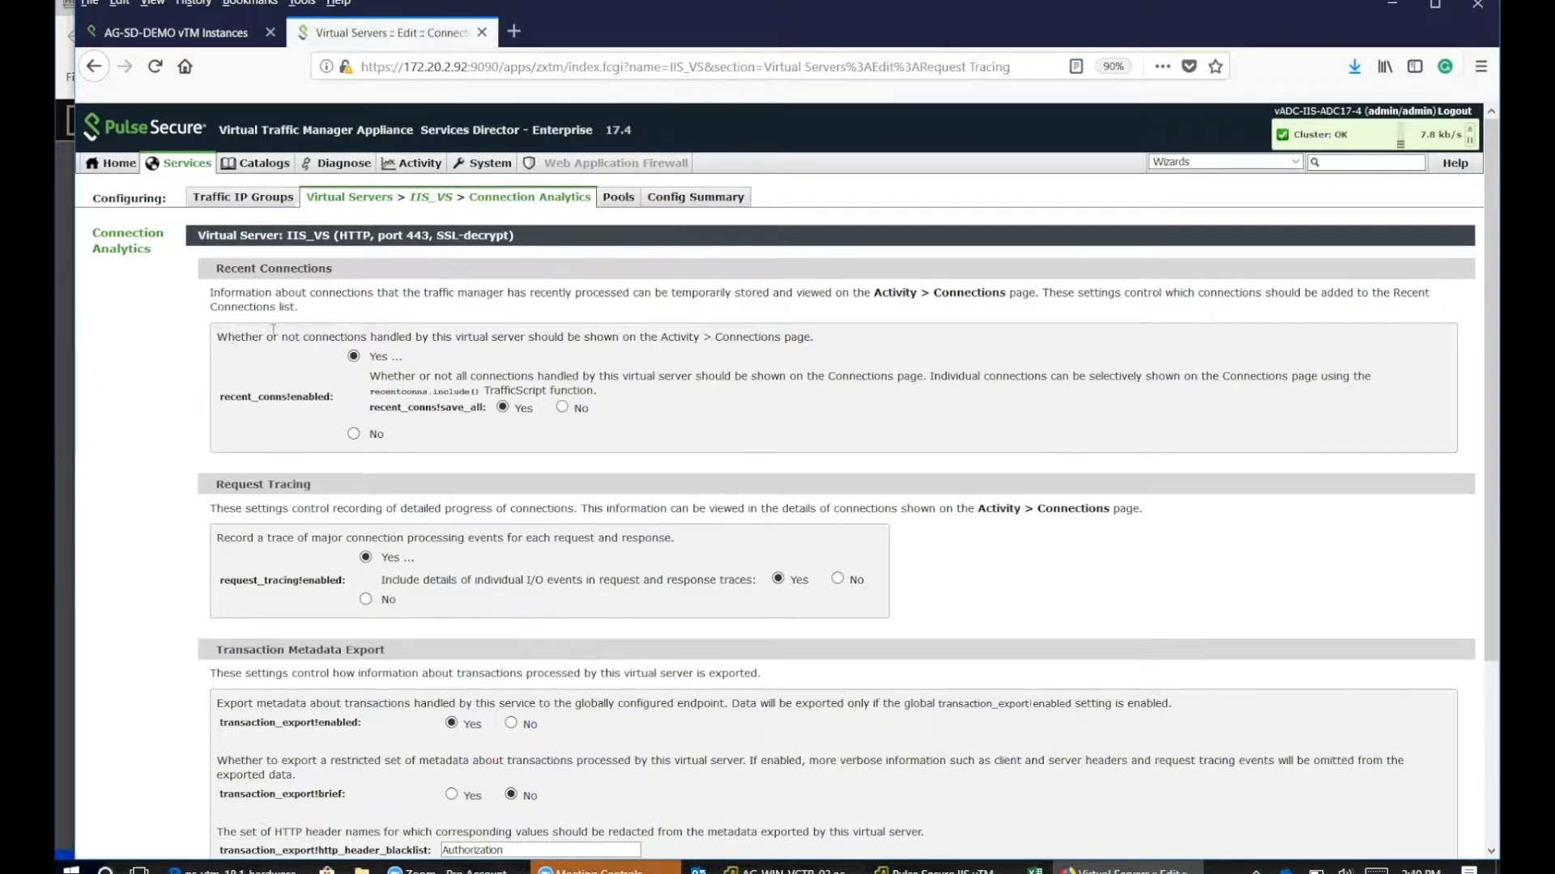
drag(216, 337, 392, 337)
click(704, 289)
drag(217, 337, 816, 337)
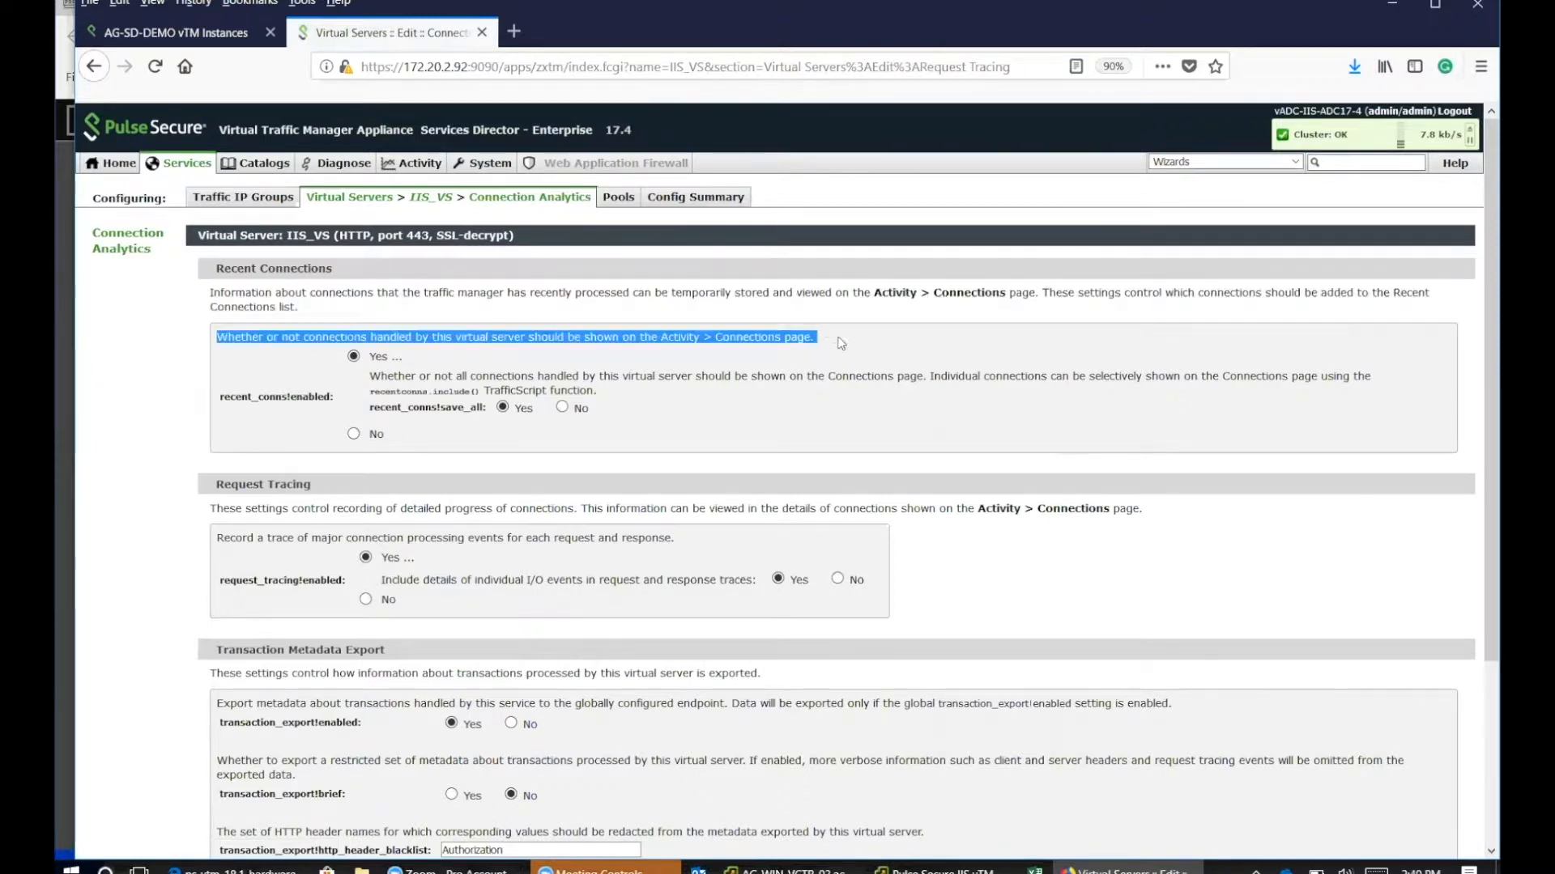
click(855, 346)
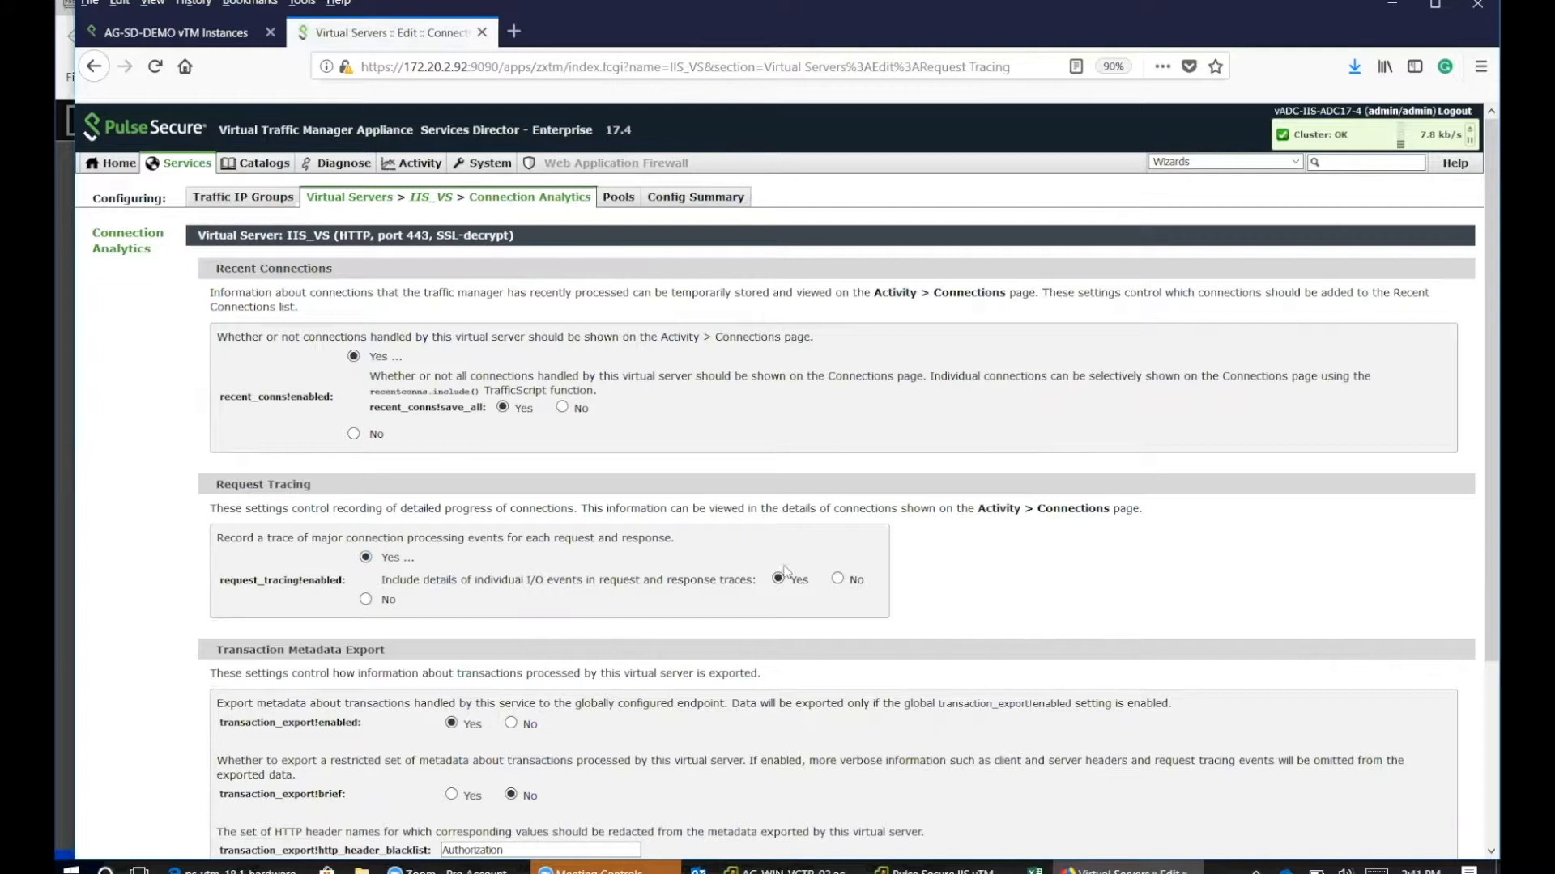
scroll(786, 579, down, 1)
scroll(786, 578, down, 3)
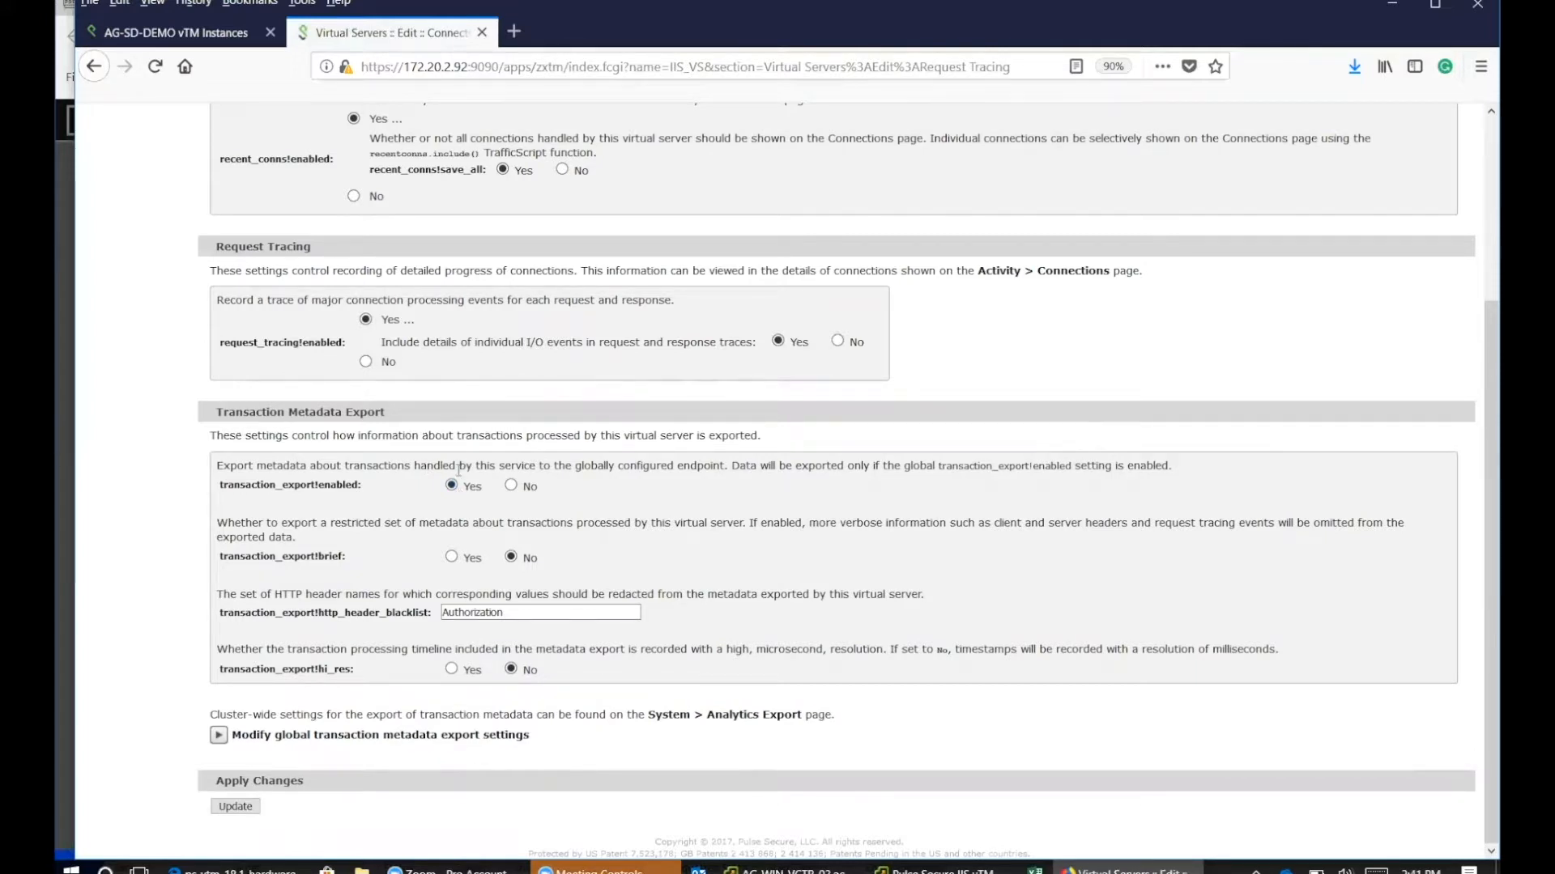
scroll(457, 470, up, 5)
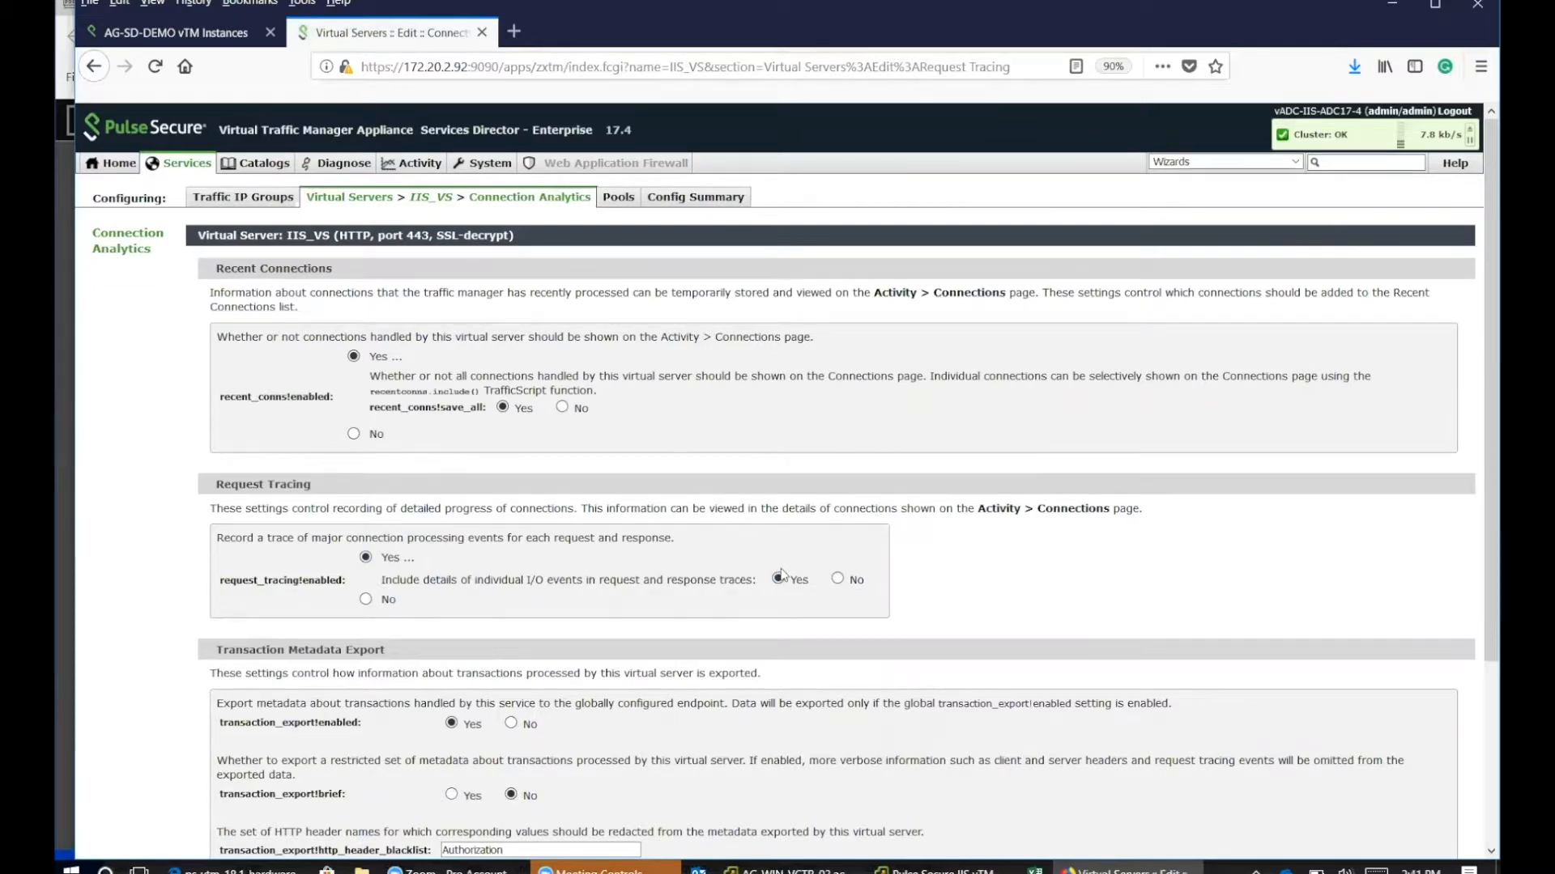
View the Activity Connections snapshot table of recent connections handled by IIS_VS through IIS_Pool.
click(419, 163)
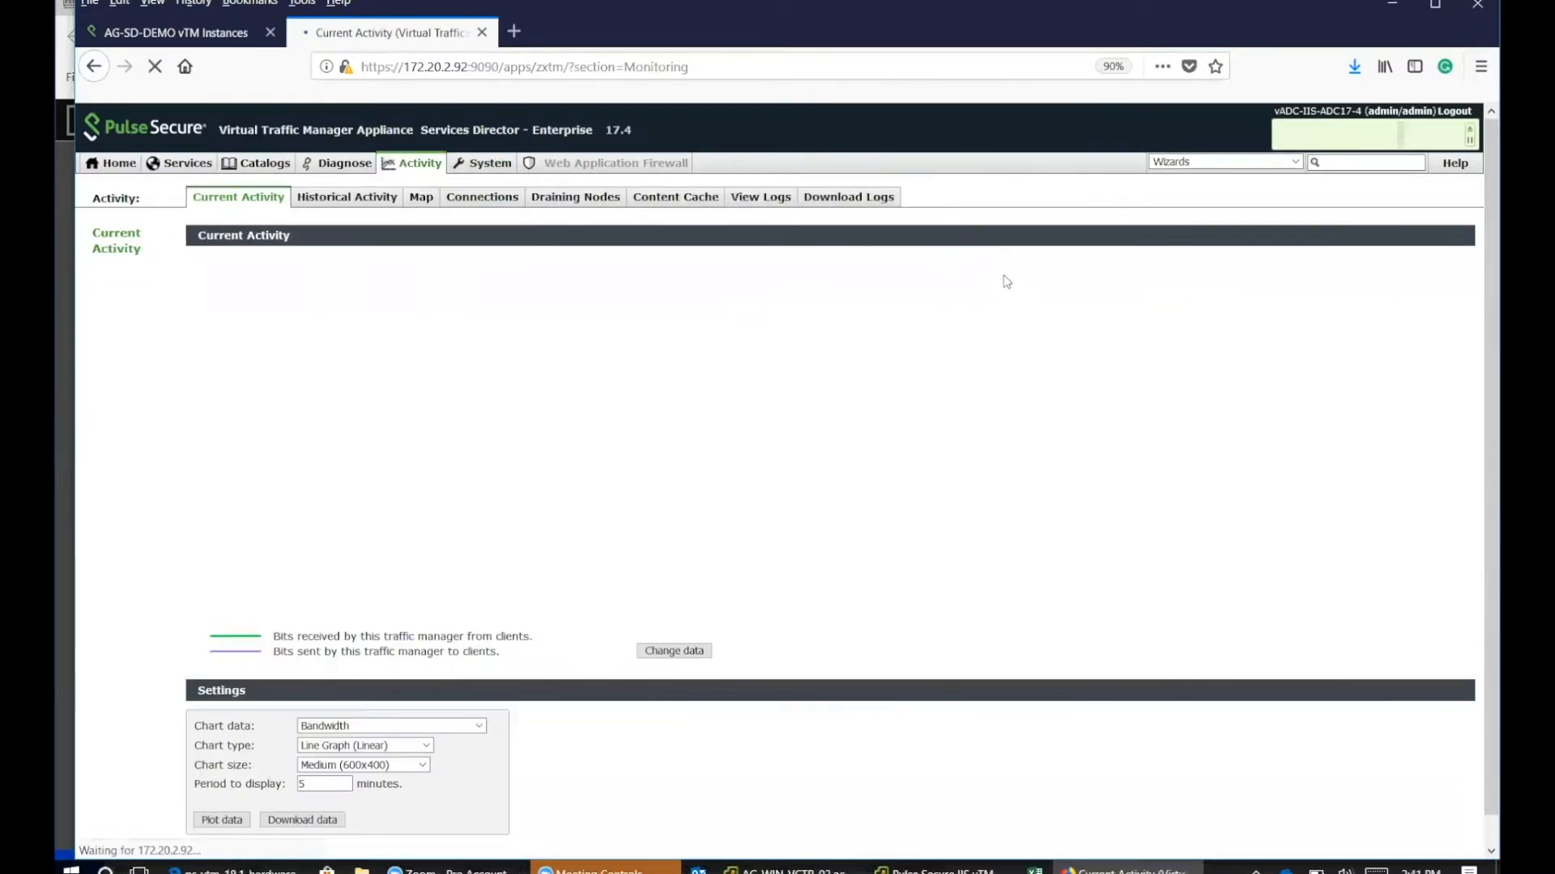
click(482, 198)
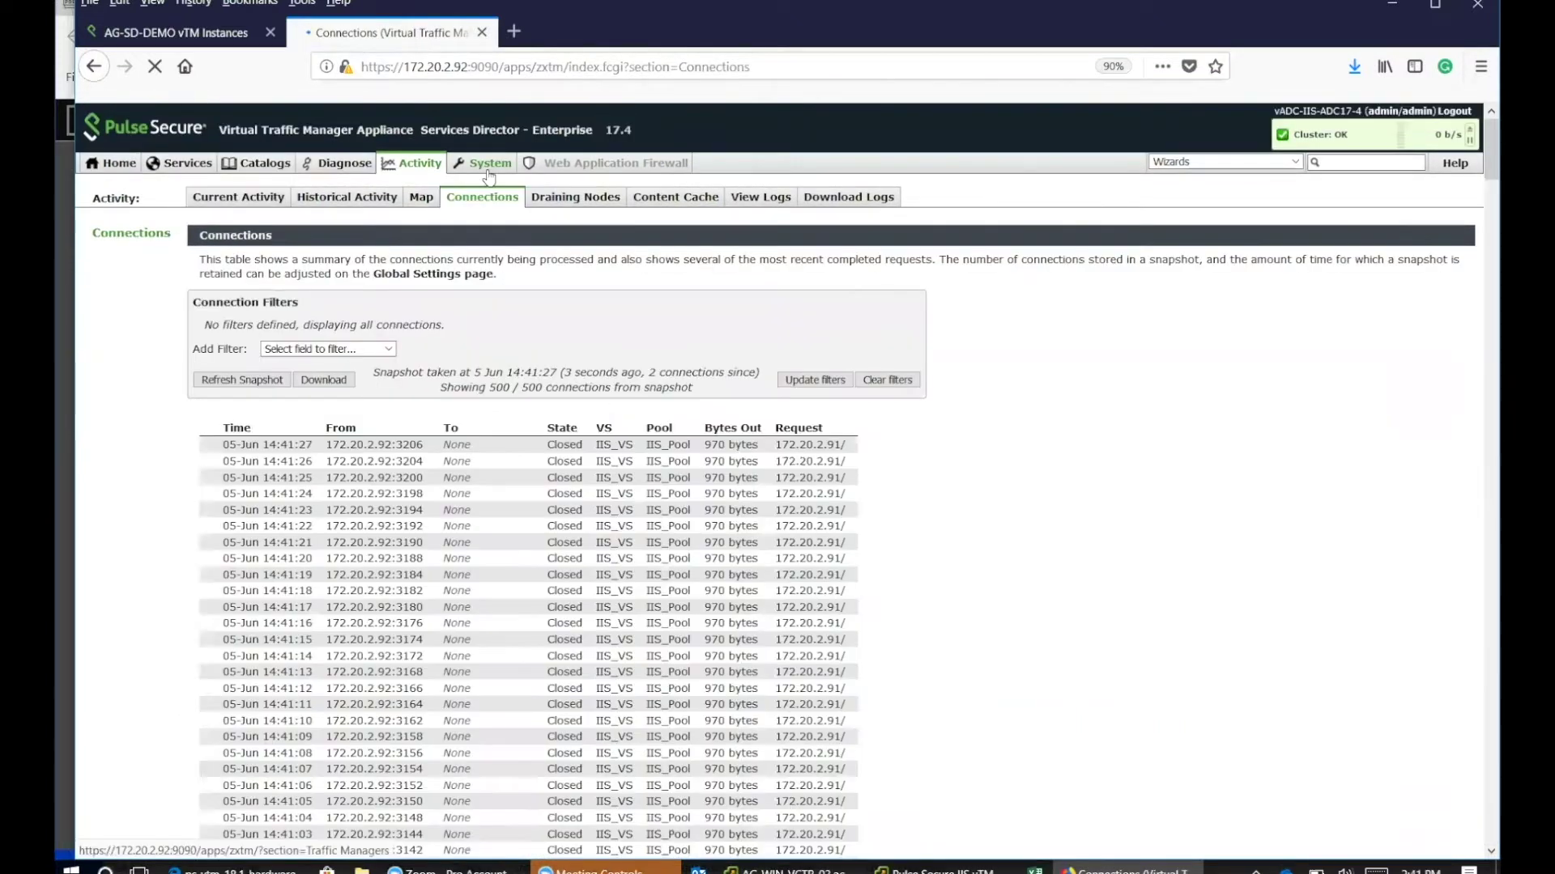
click(489, 163)
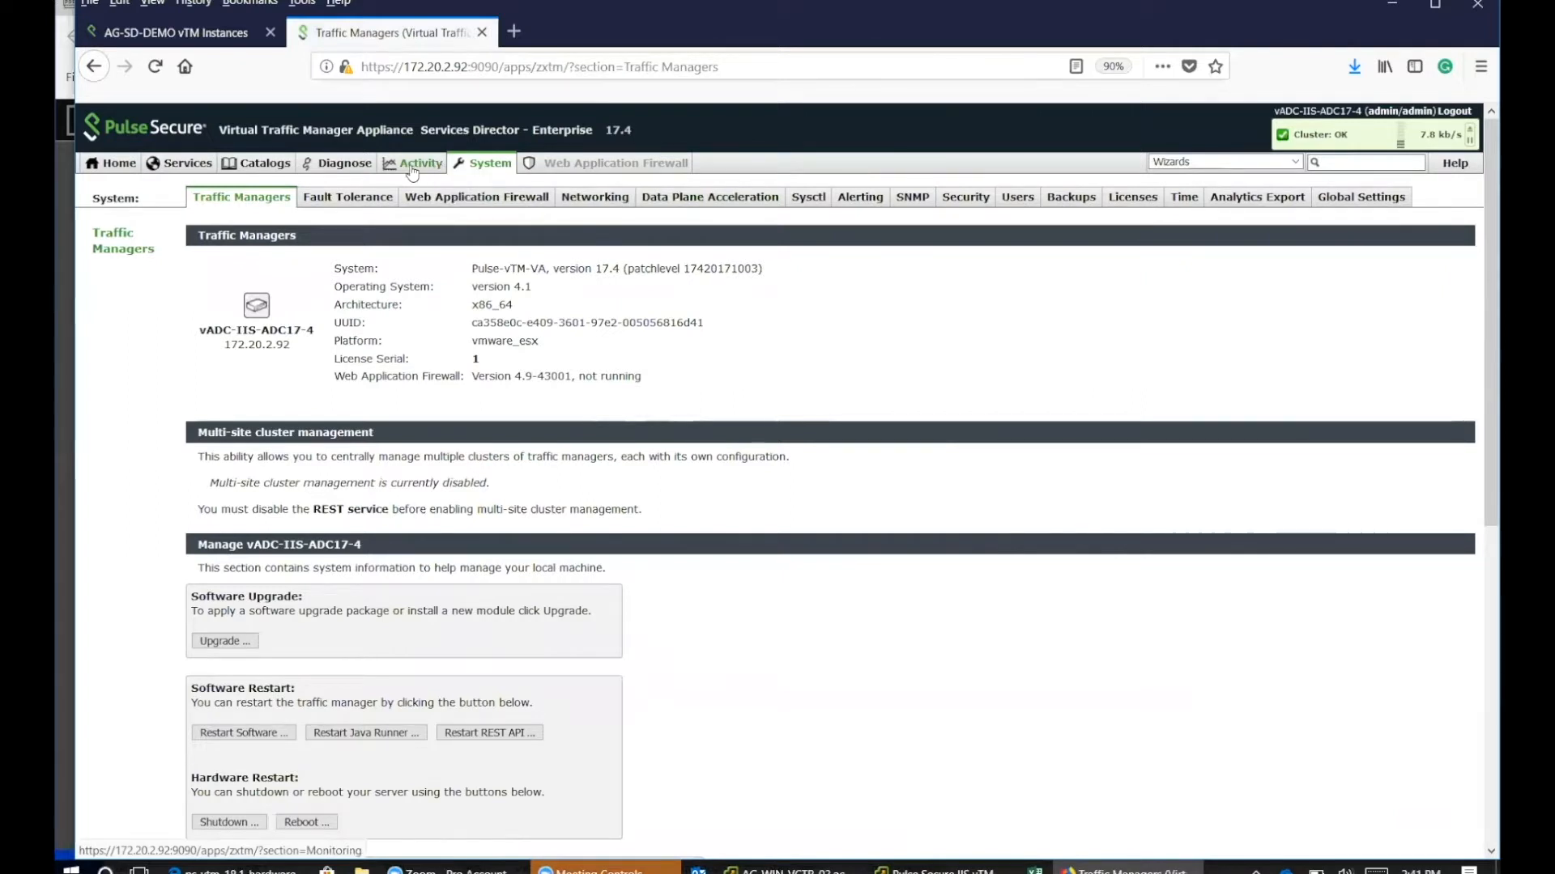
click(418, 163)
click(482, 198)
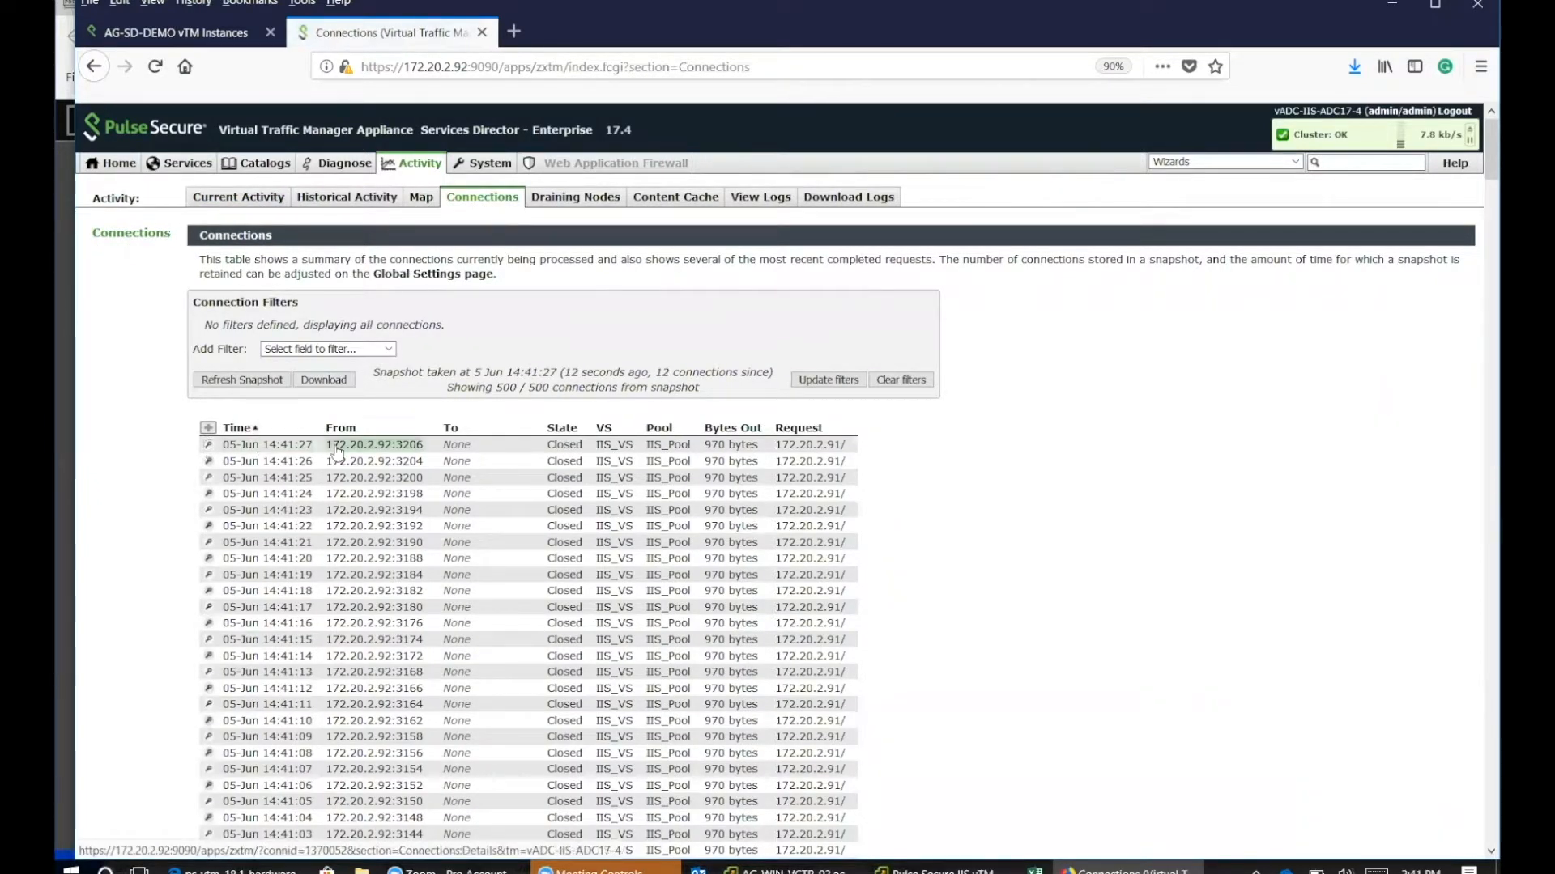
Show the latest connection's summary, highlighting HTTP protocol, source 172.20.2.92:3206, via address, IIS_VS and response code.
click(208, 444)
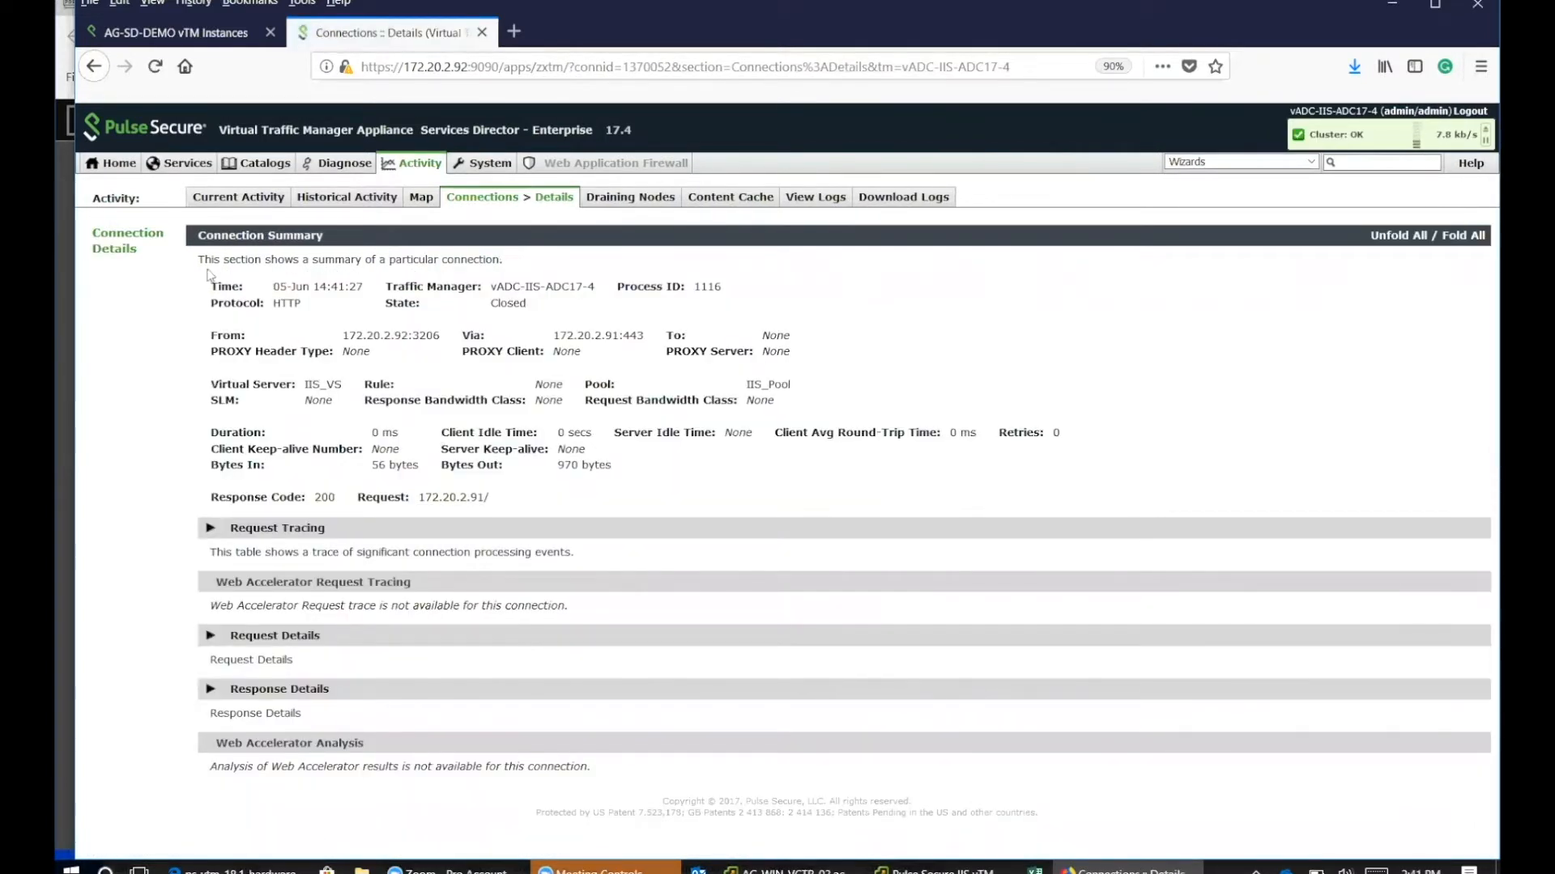
double_click(283, 304)
drag(341, 335, 422, 336)
drag(552, 336, 622, 355)
drag(216, 384, 350, 384)
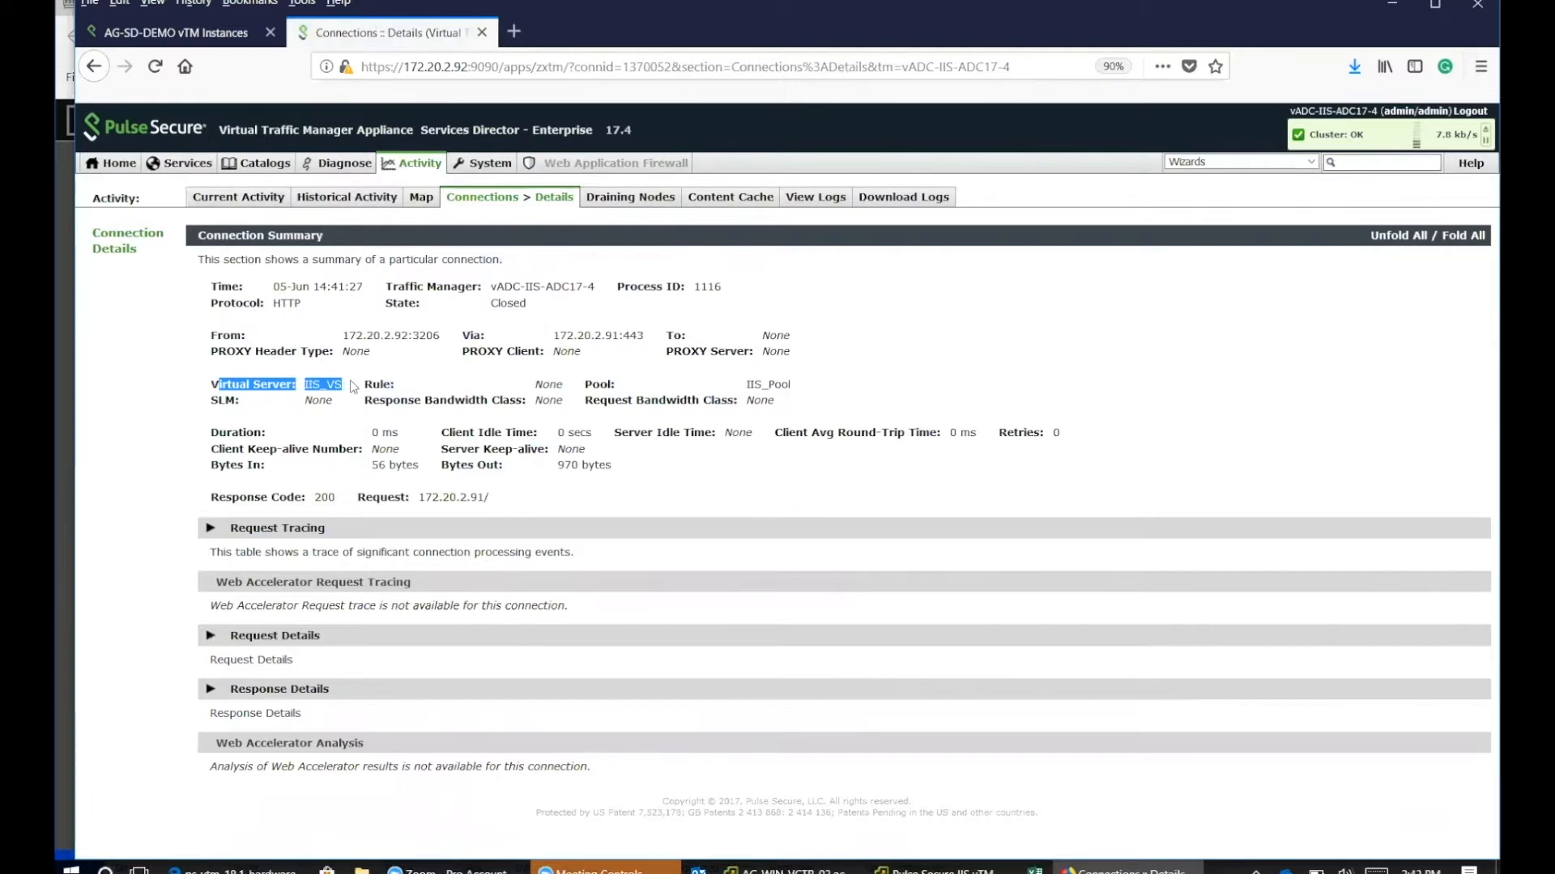
drag(215, 496, 345, 497)
click(389, 525)
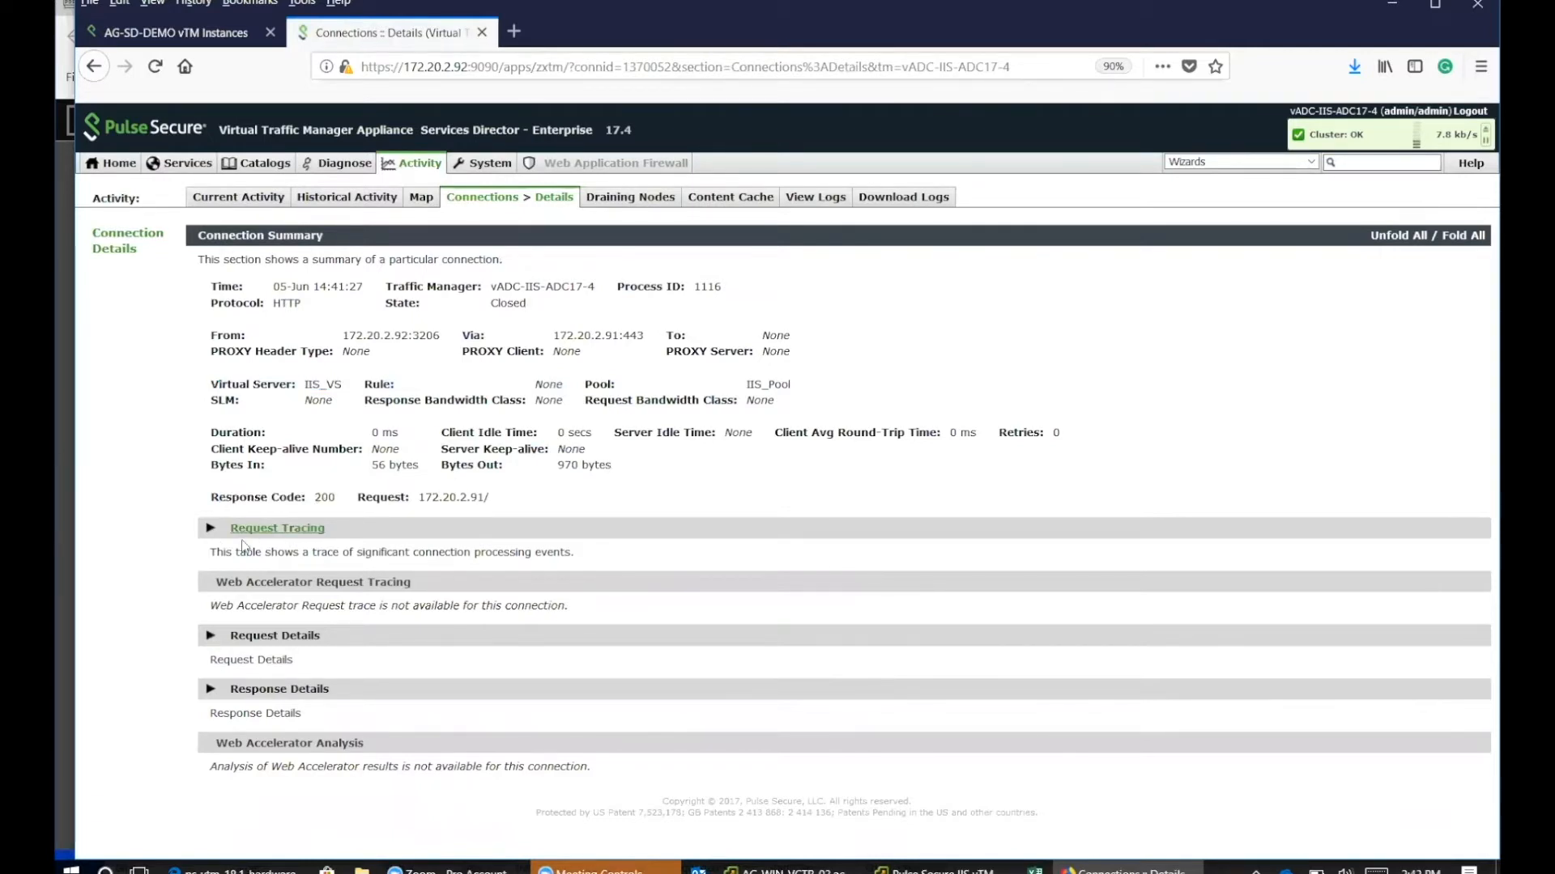
Expand the Request Tracing timeline of timed events from TCP accept to request finished.
click(277, 528)
scroll(531, 499, down, 5)
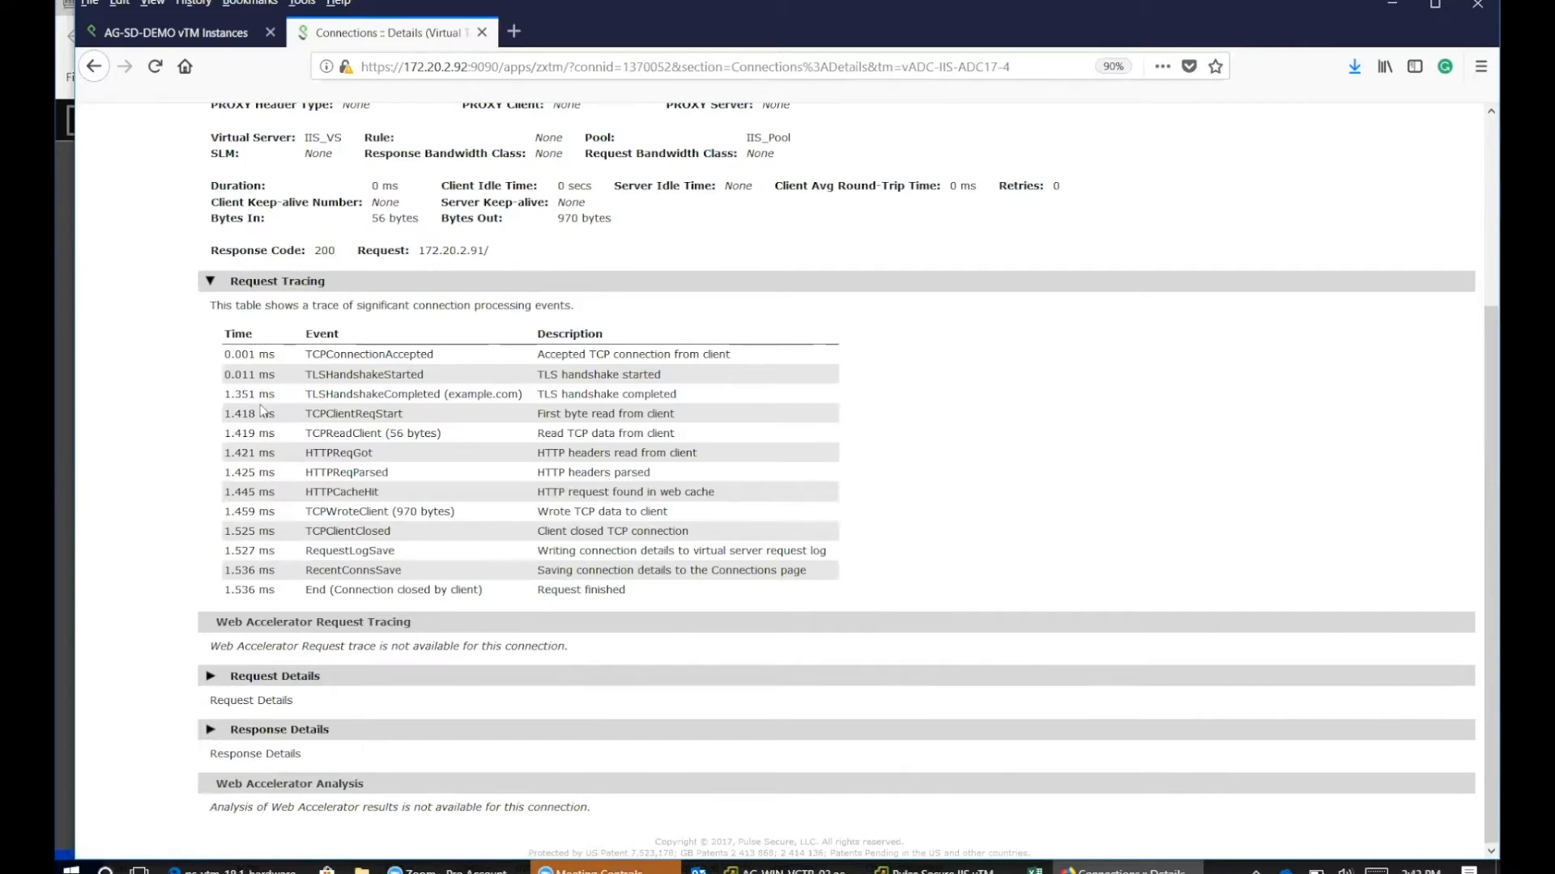
Expand the GET HTTP/1.1 request headers and the HTTP/1.1 200 OK response headers from Microsoft-IIS/8.5.
click(212, 677)
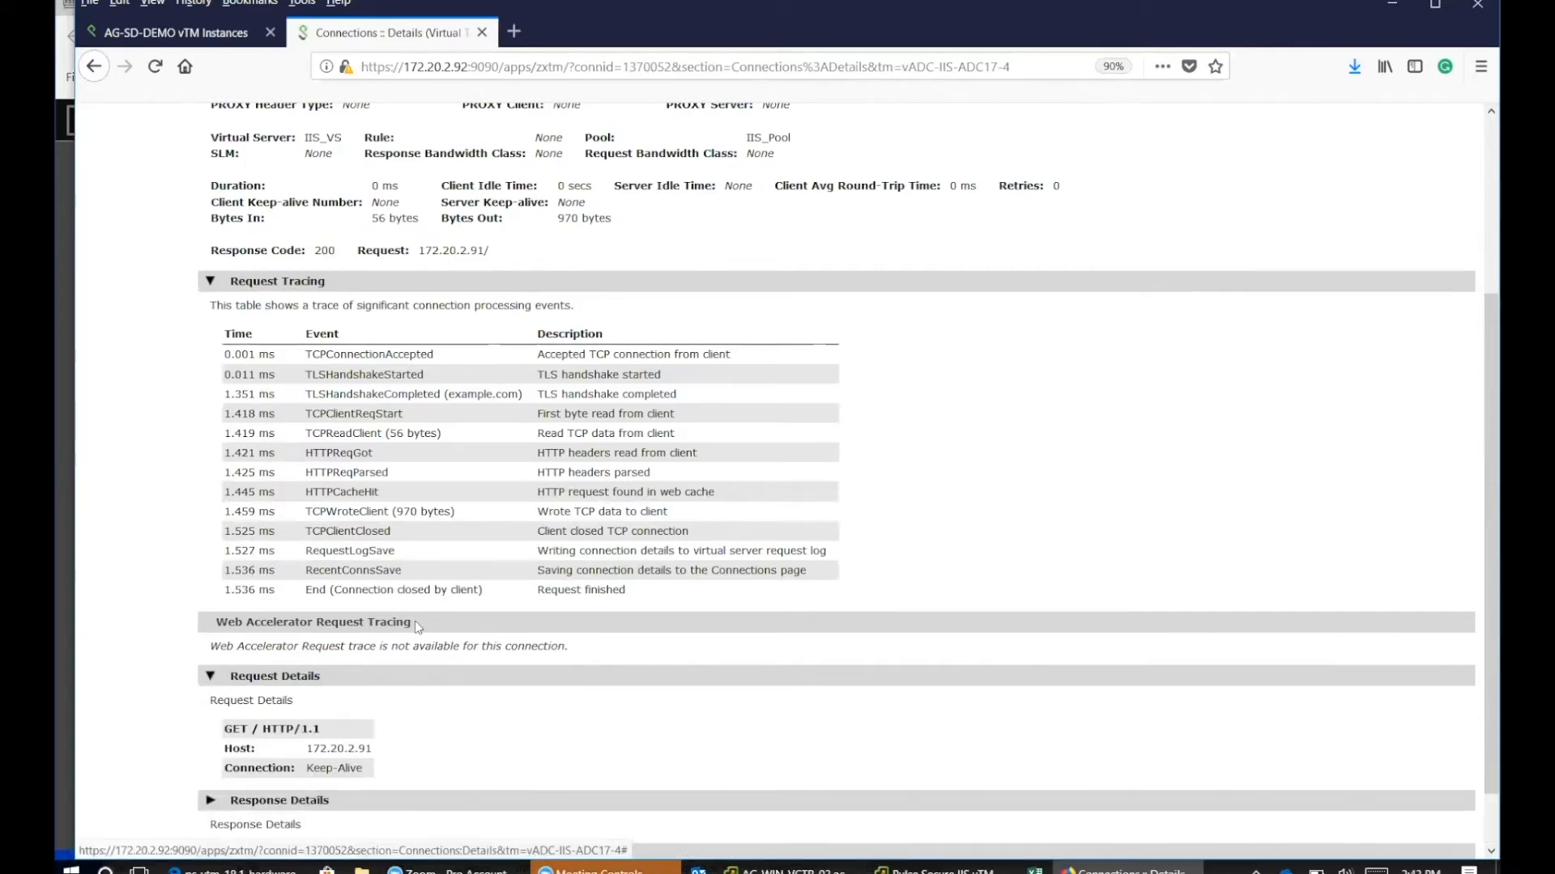
scroll(487, 602, down, 2)
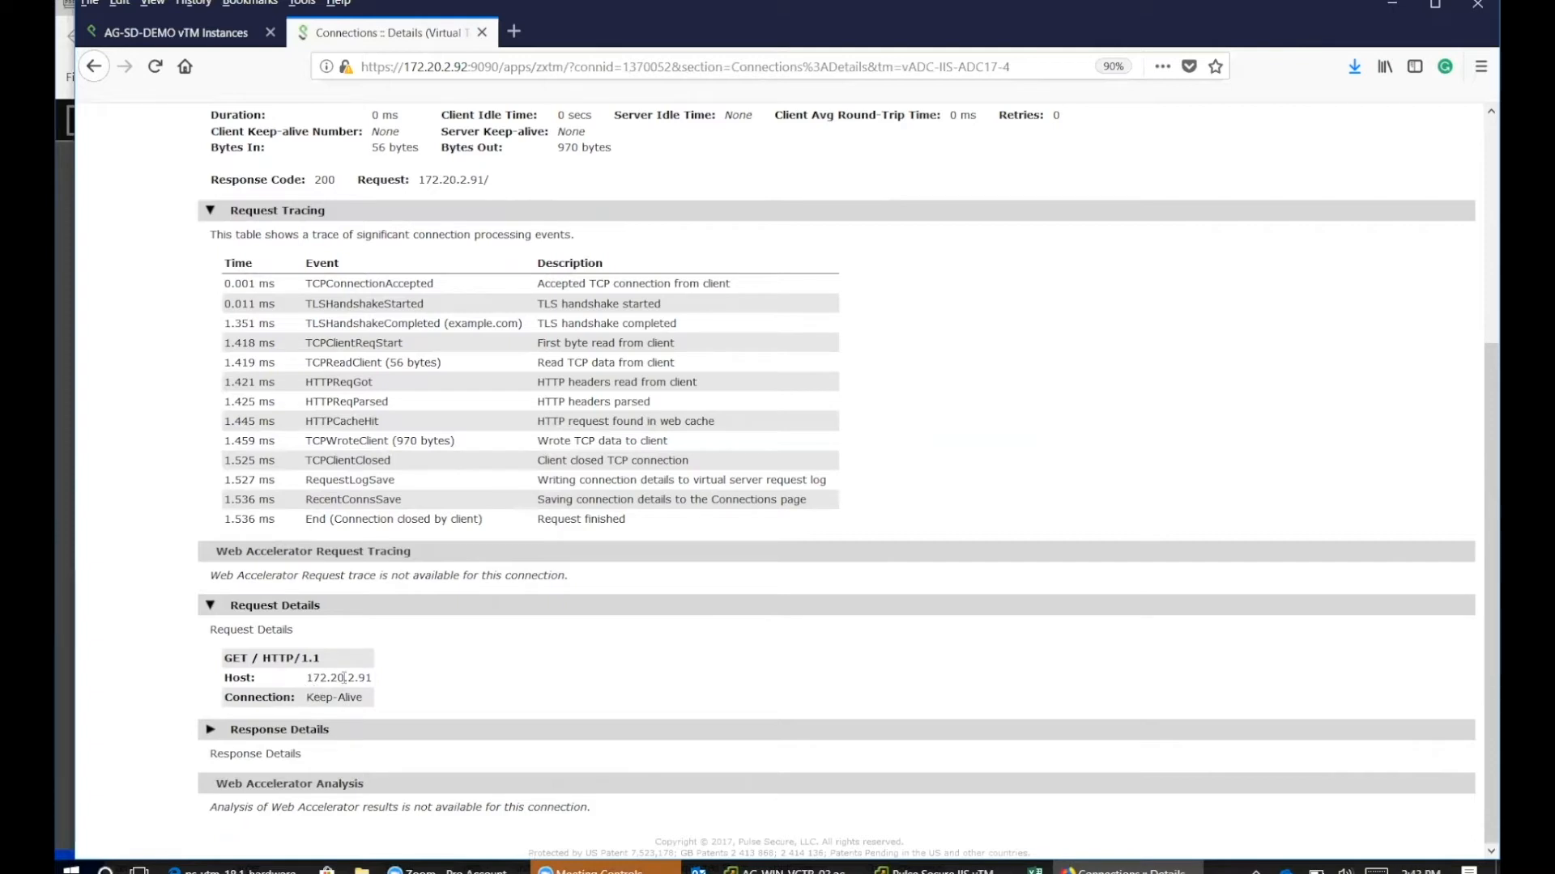
click(211, 730)
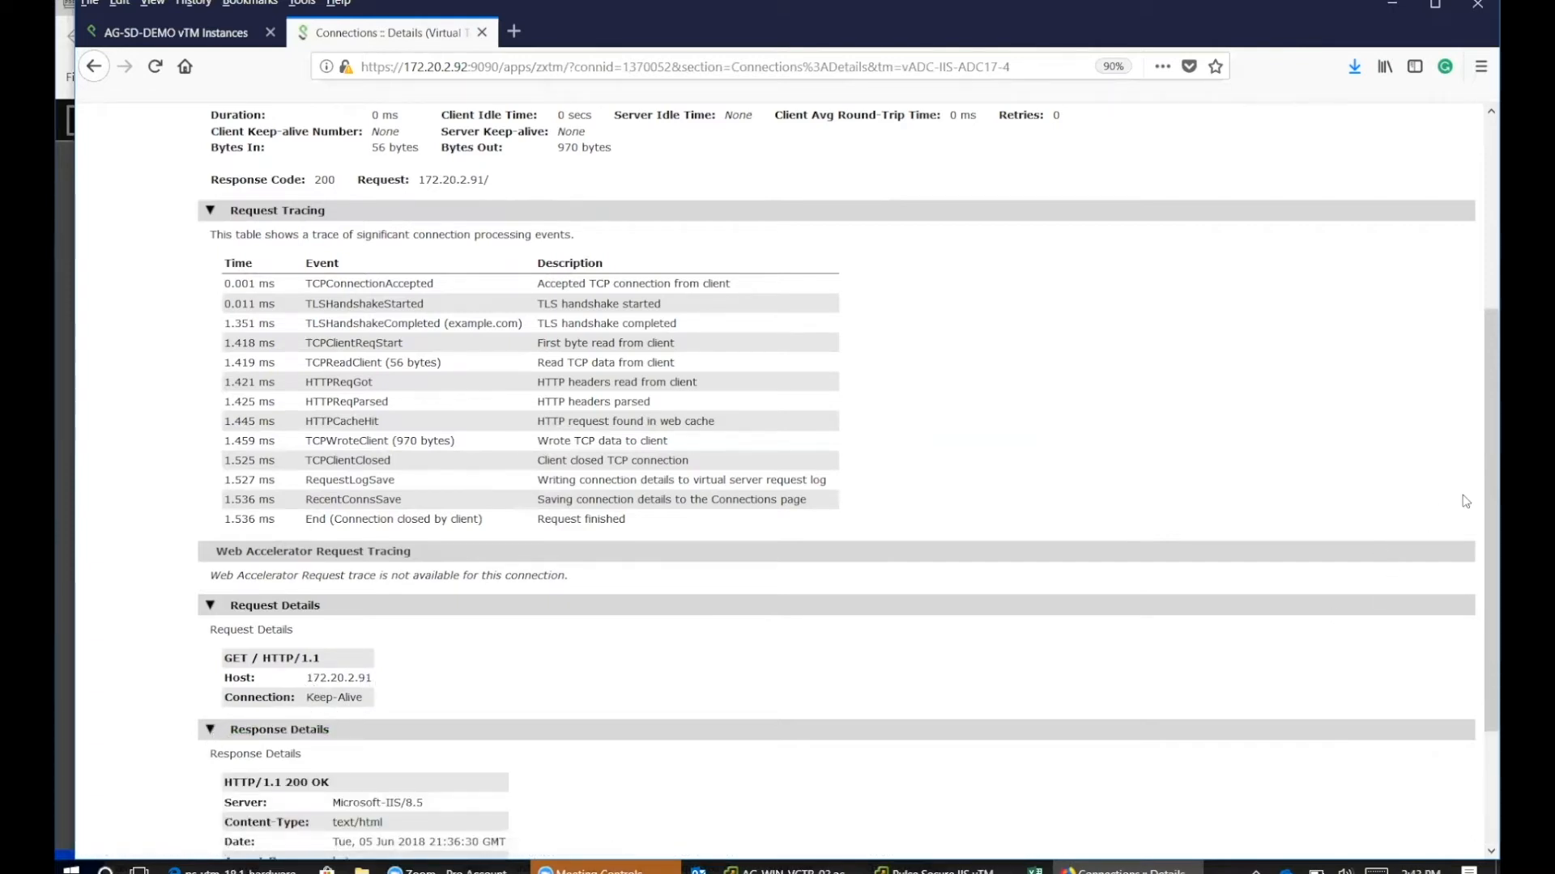
drag(1479, 491, 1481, 650)
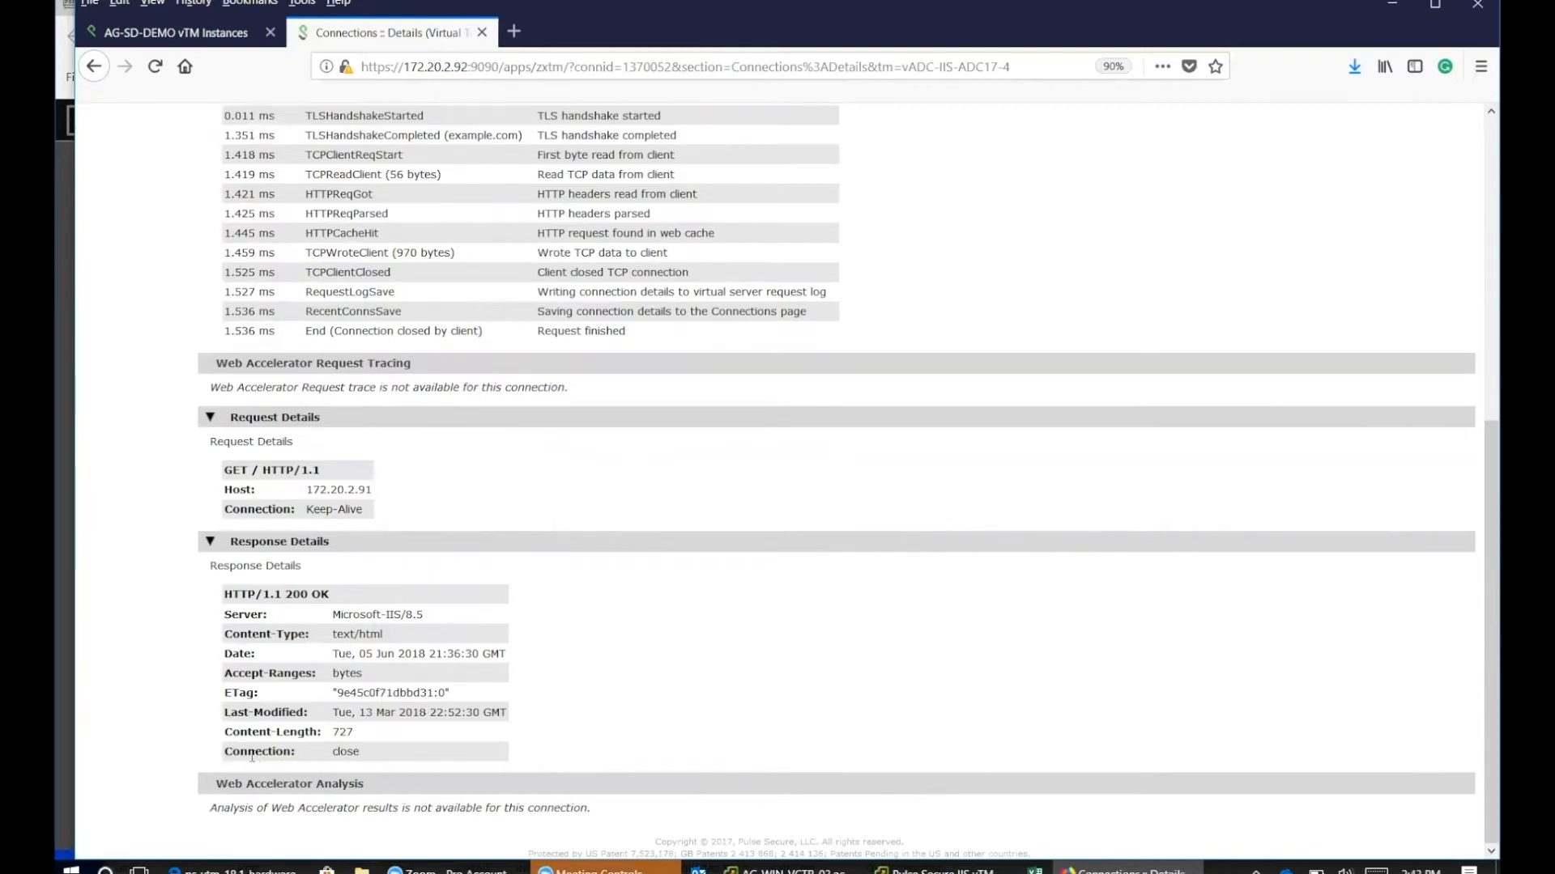
drag(231, 753, 321, 754)
click(912, 565)
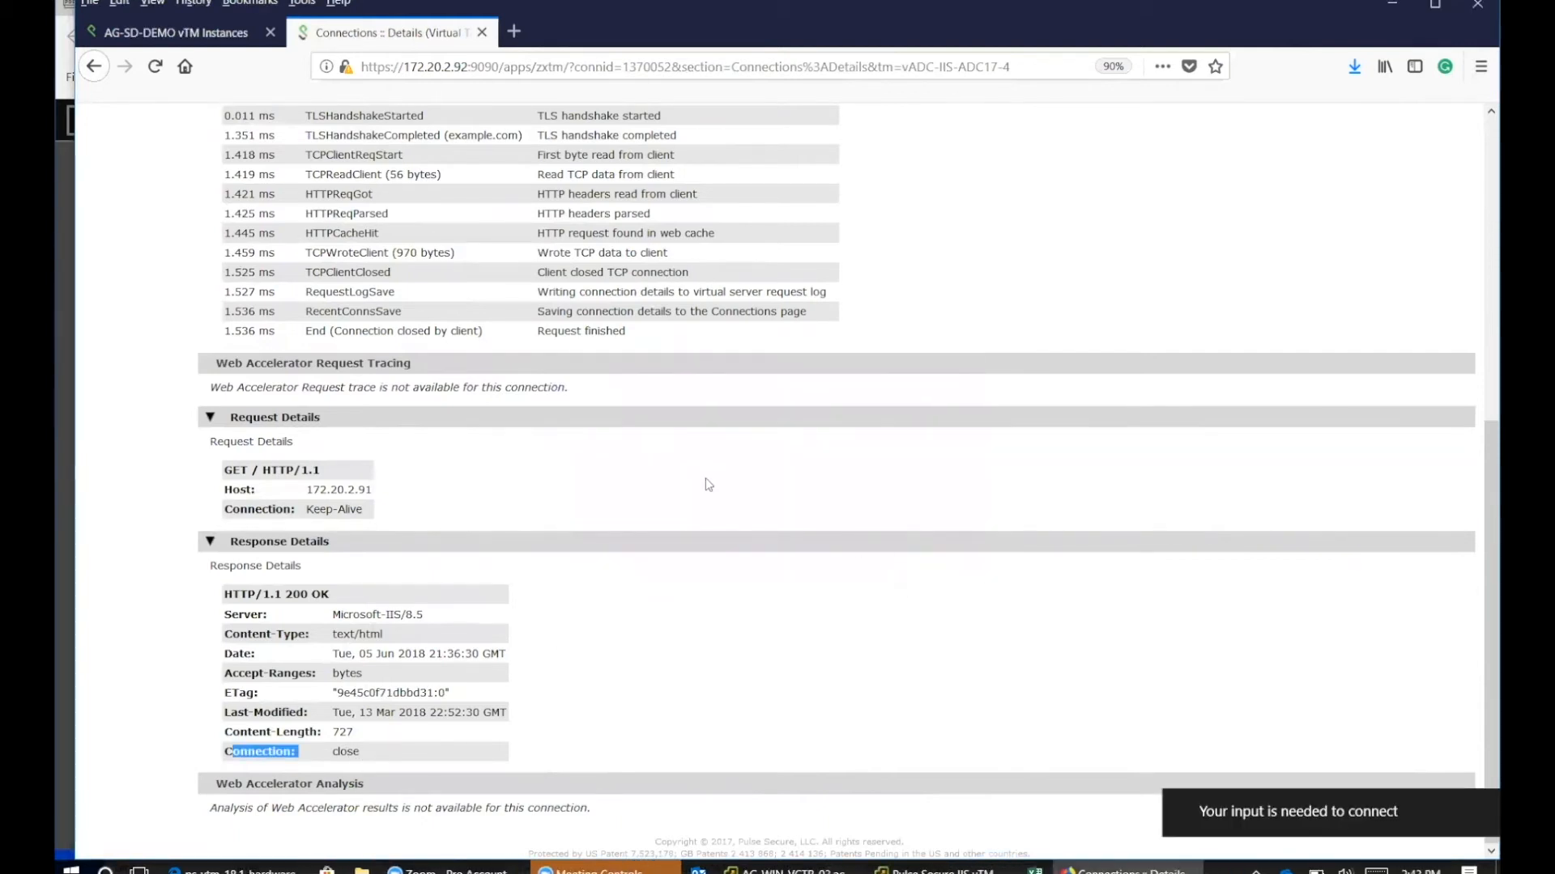
scroll(707, 485, up, 8)
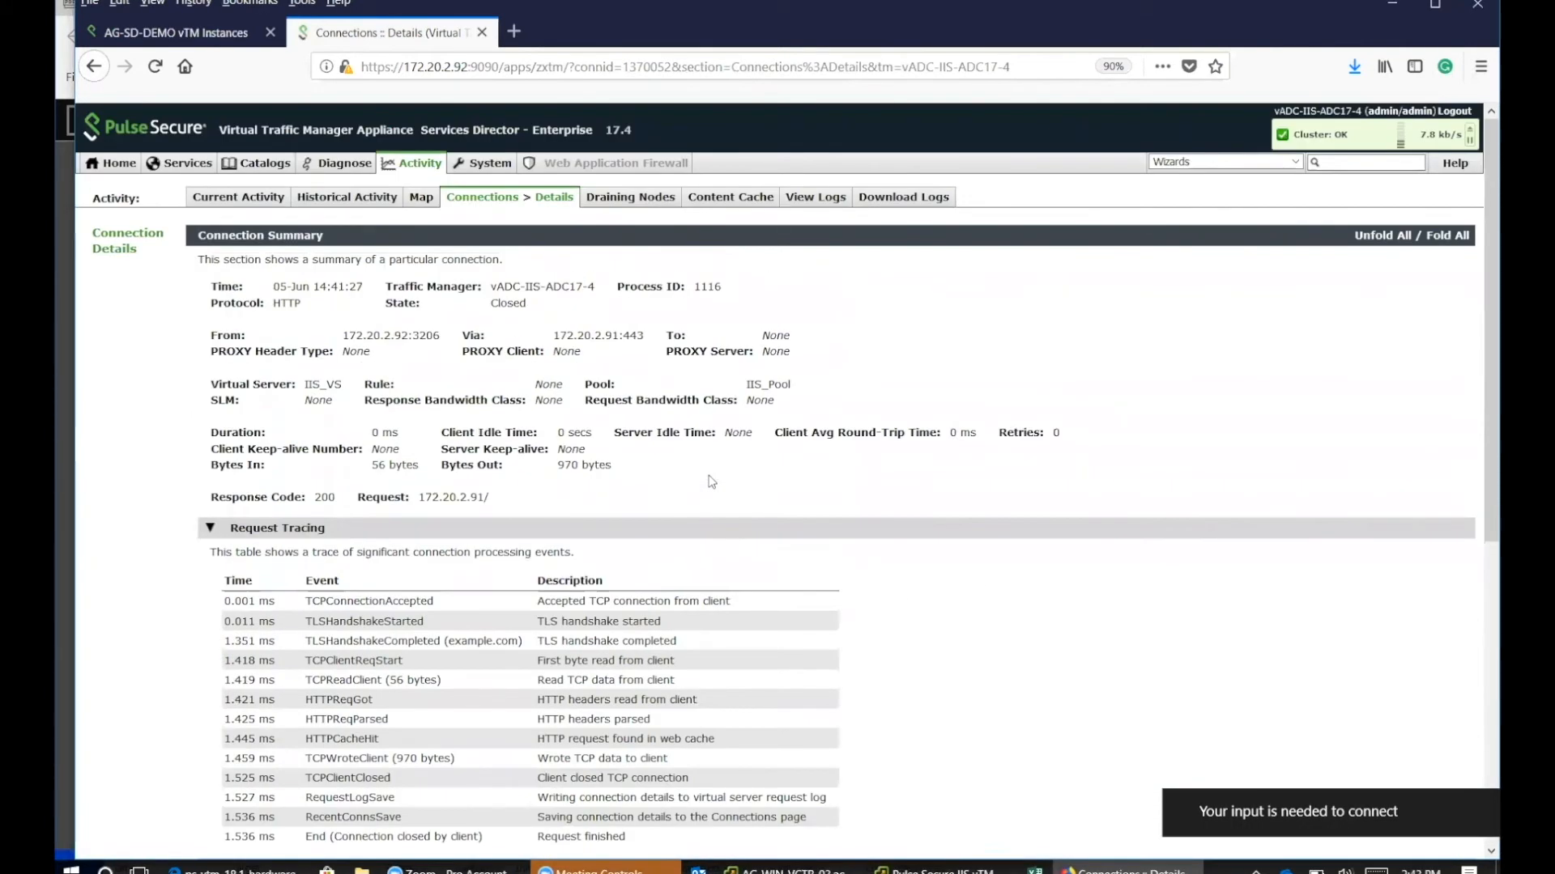